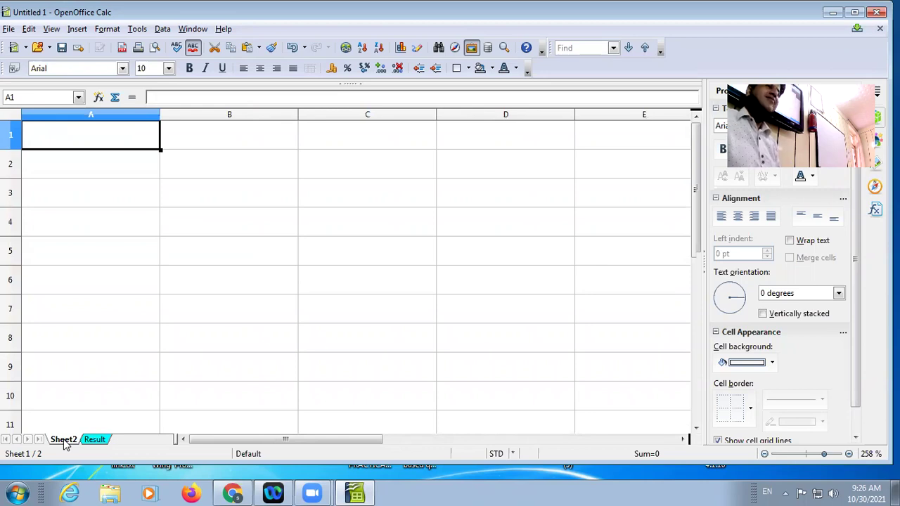
Step: Set the tab colour of the Result sheet to Orange 3
click(98, 440)
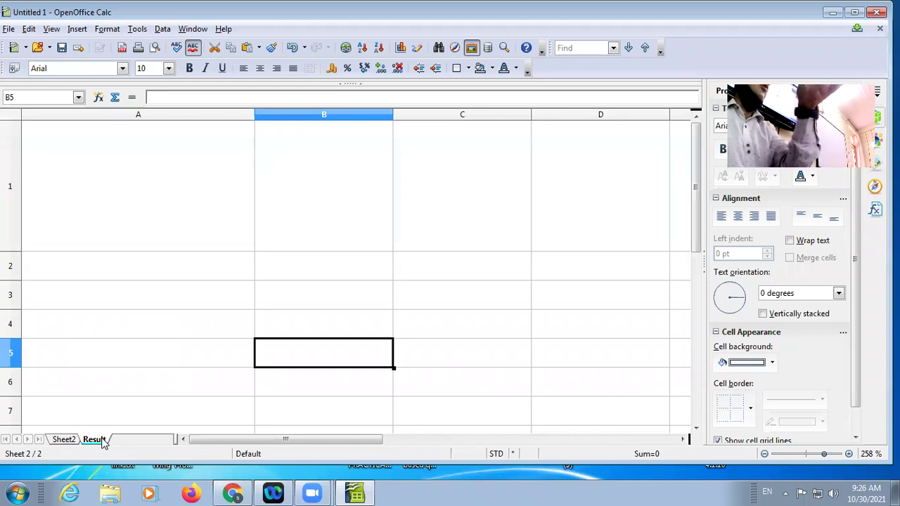
click(109, 31)
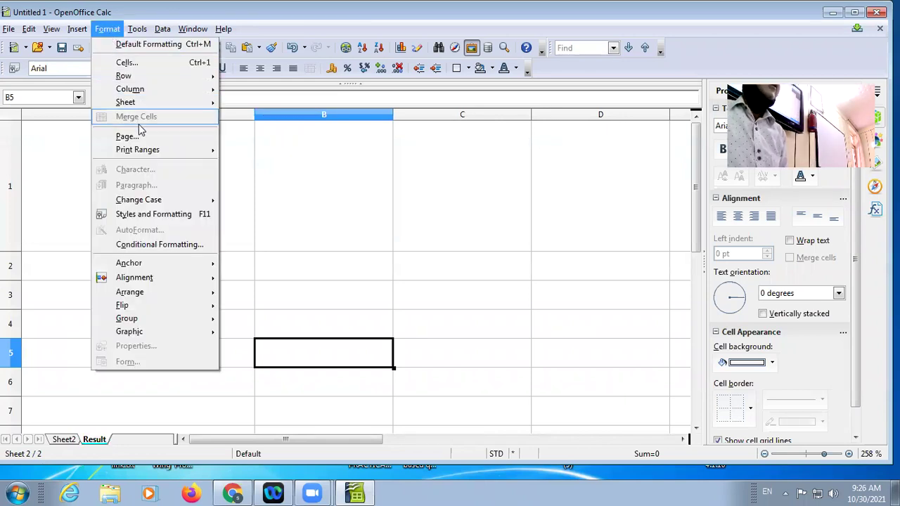
mouse_move(169, 103)
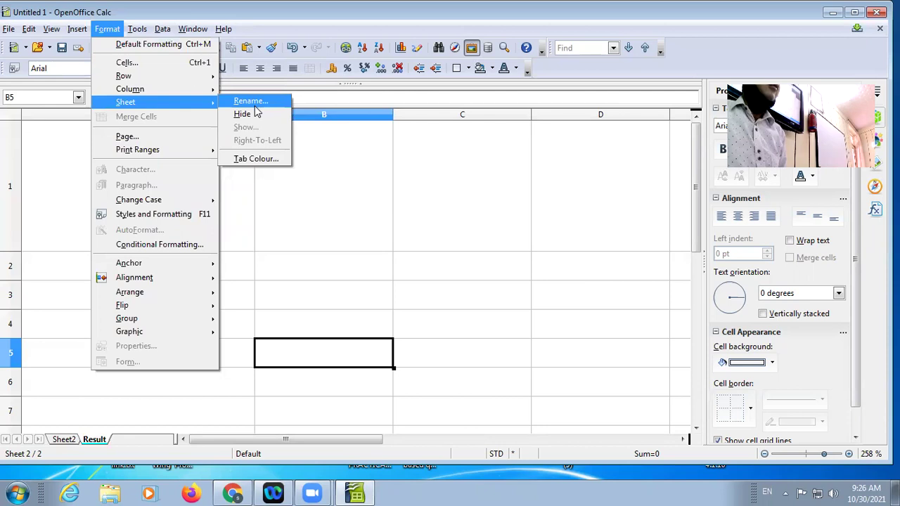
click(258, 159)
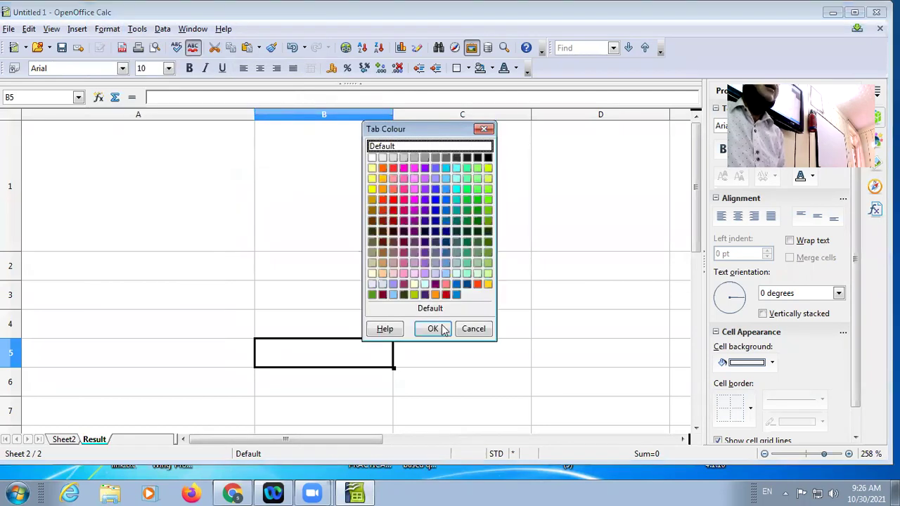
click(383, 201)
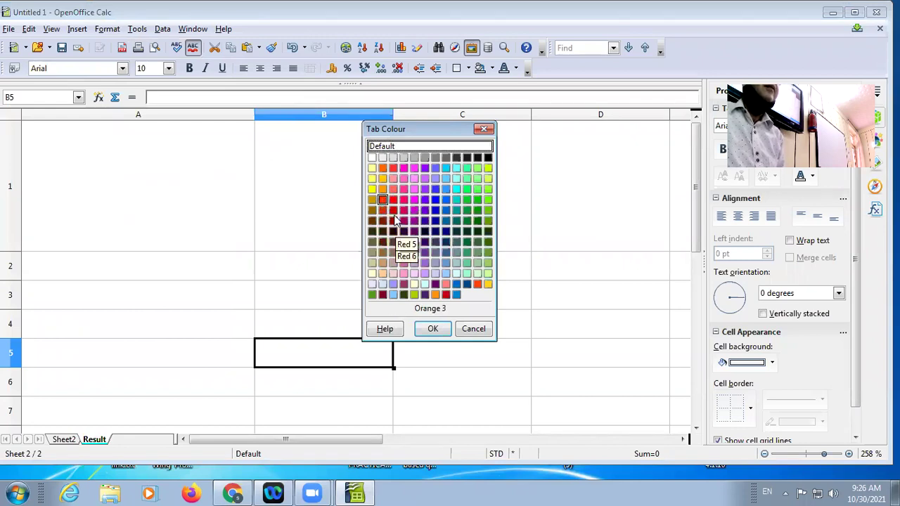
click(428, 328)
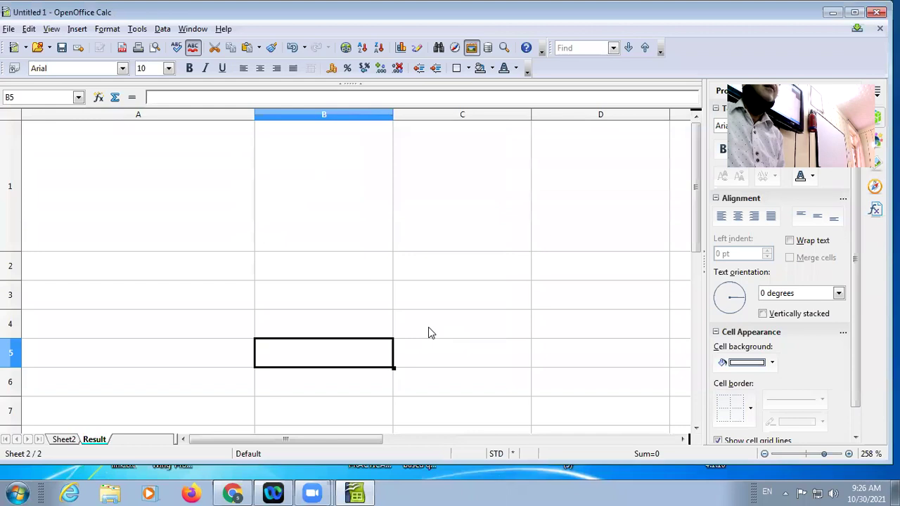
Step: Open the page style settings for Sheet2 and set the paper format to A4
click(74, 440)
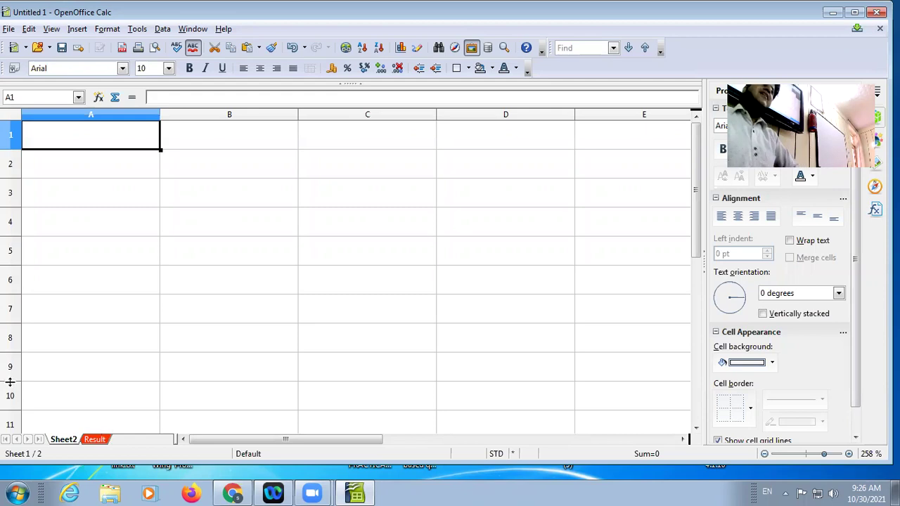
click(116, 32)
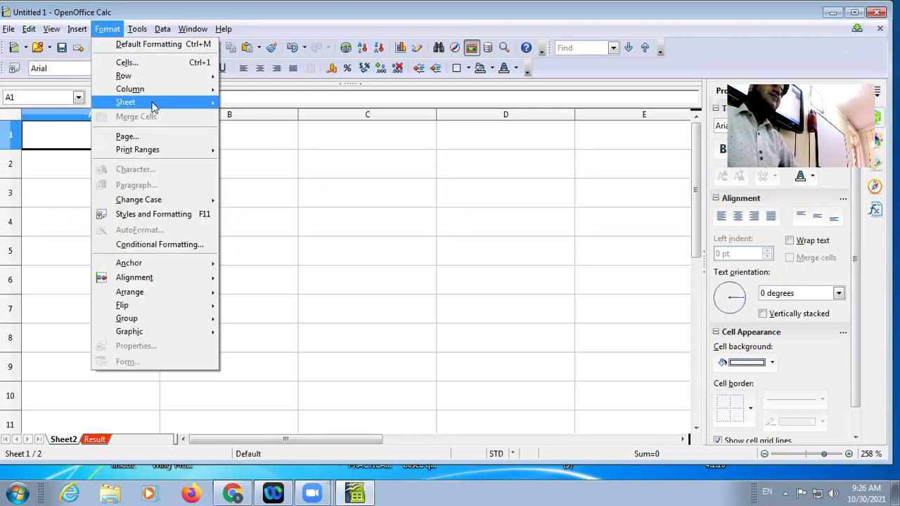
mouse_move(151, 104)
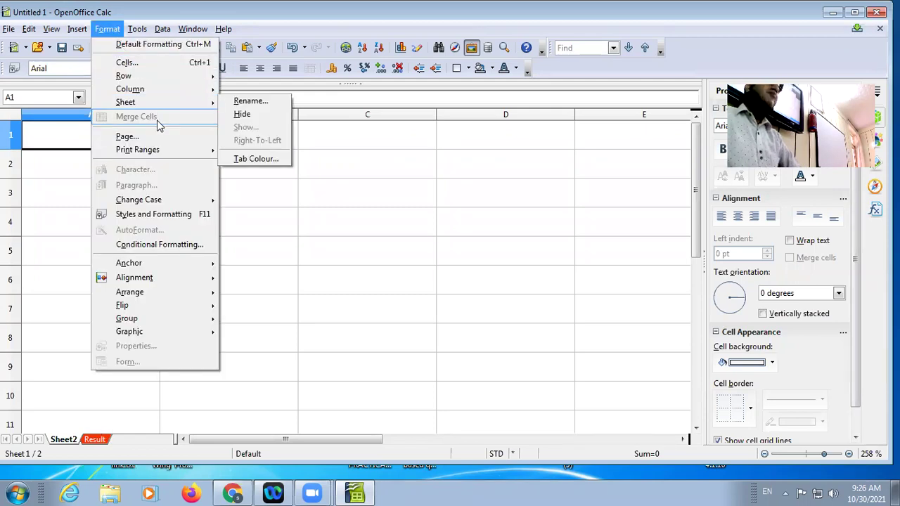
click(159, 138)
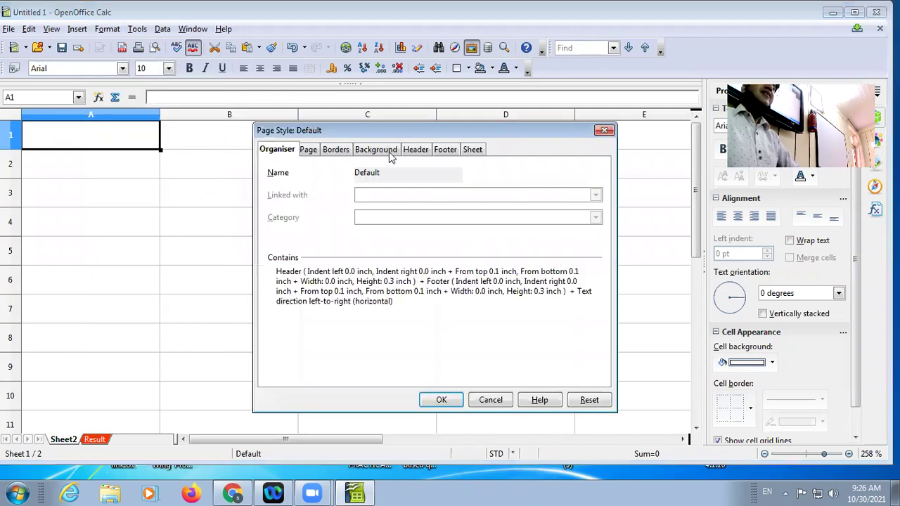
drag(391, 125, 198, 90)
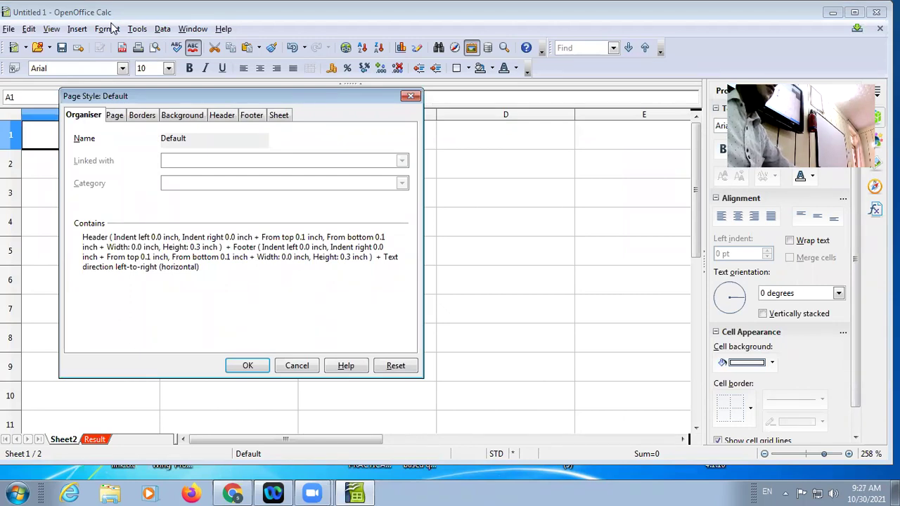
click(120, 117)
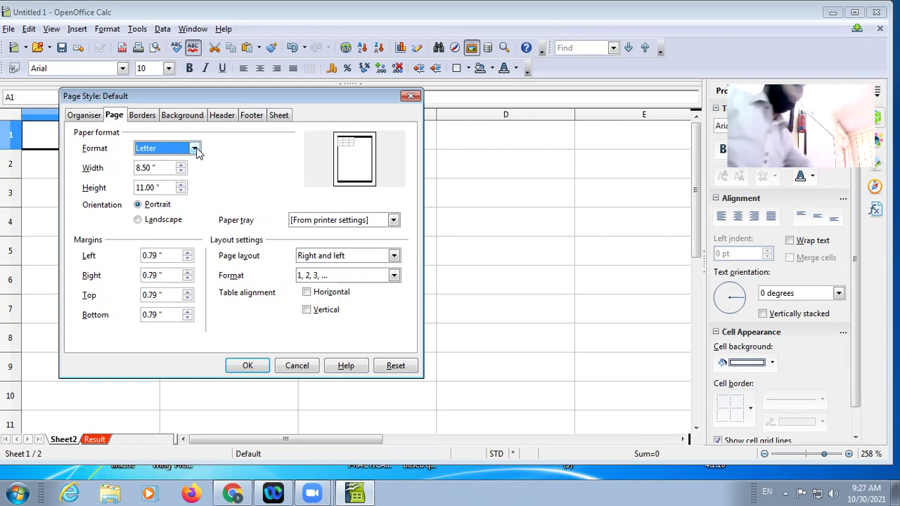
click(194, 150)
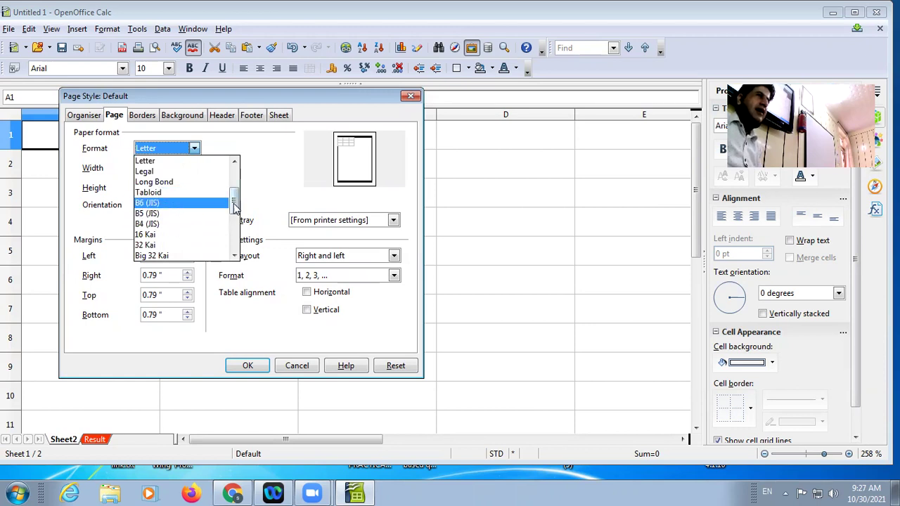
drag(234, 201, 233, 181)
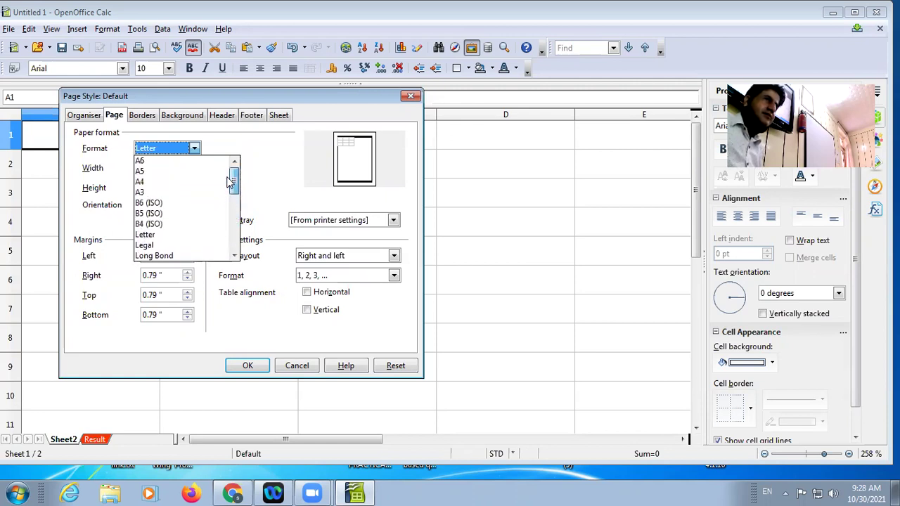
click(179, 188)
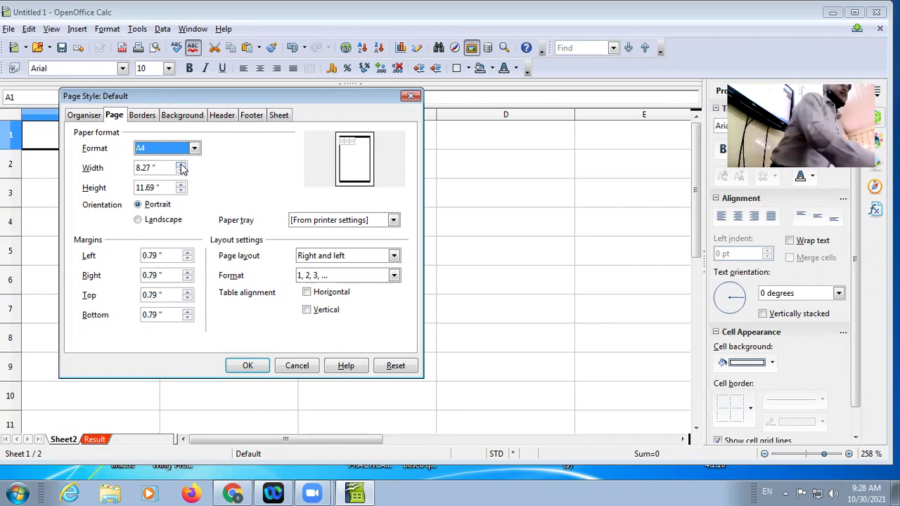
Step: Try the landscape page orientation and return to portrait
click(143, 220)
click(156, 206)
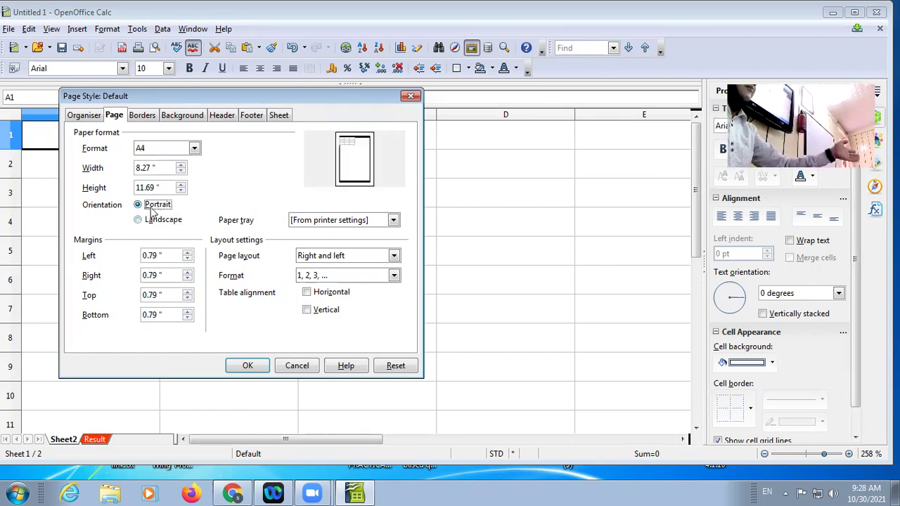
click(141, 223)
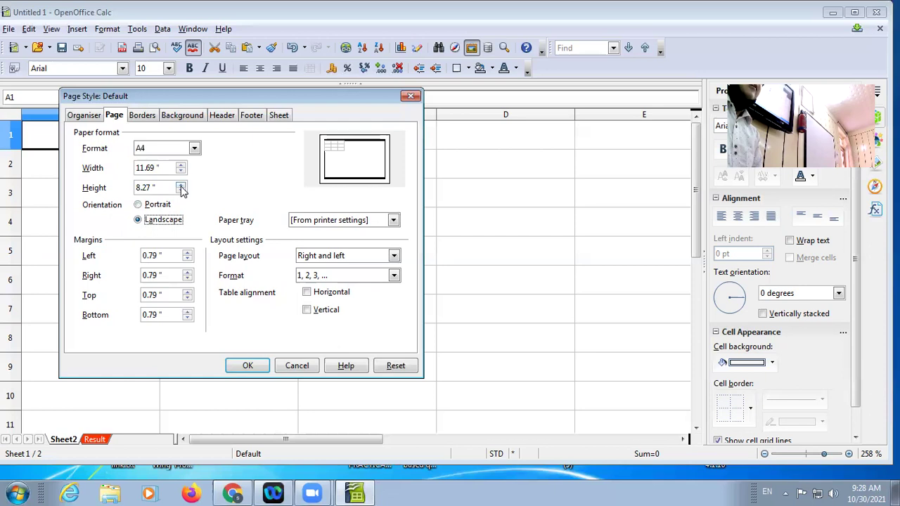
click(137, 203)
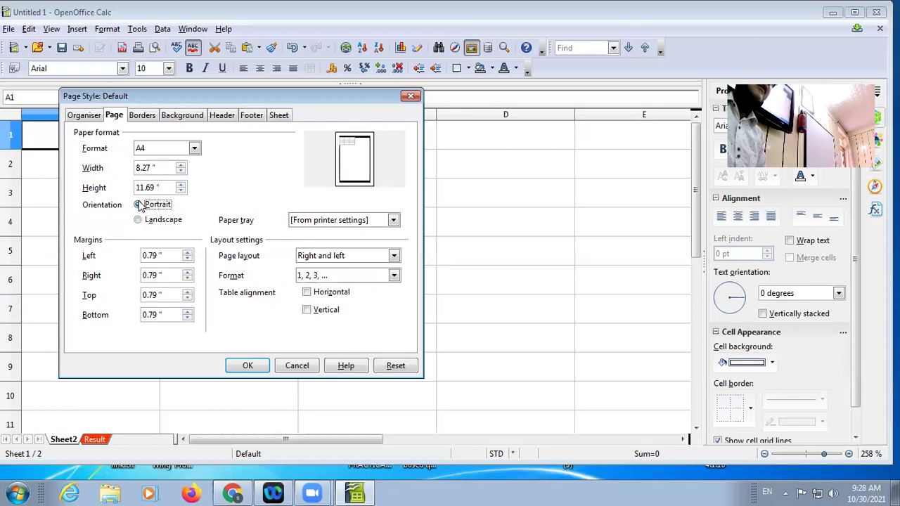
Step: Increase the paper width to 8.79 inches in the page style
click(181, 166)
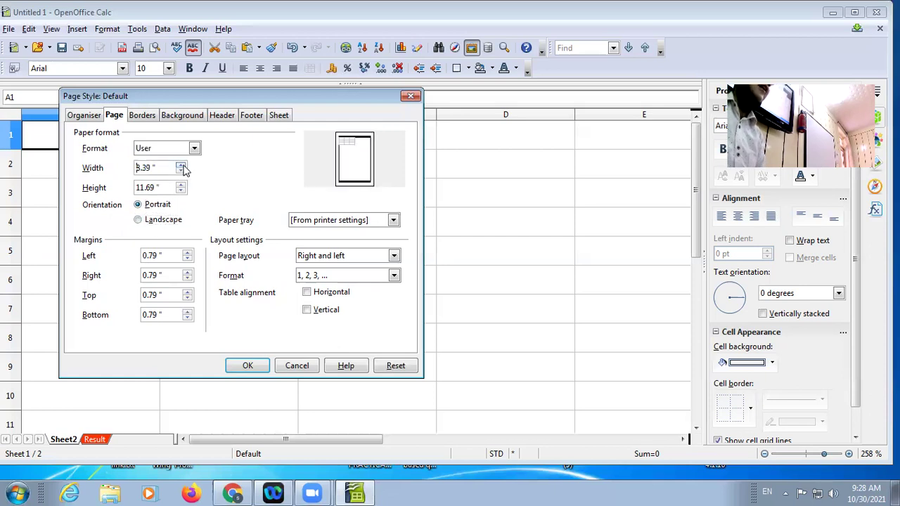
click(181, 166)
click(181, 166)
click(181, 166)
click(181, 166)
click(181, 166)
click(182, 166)
click(182, 167)
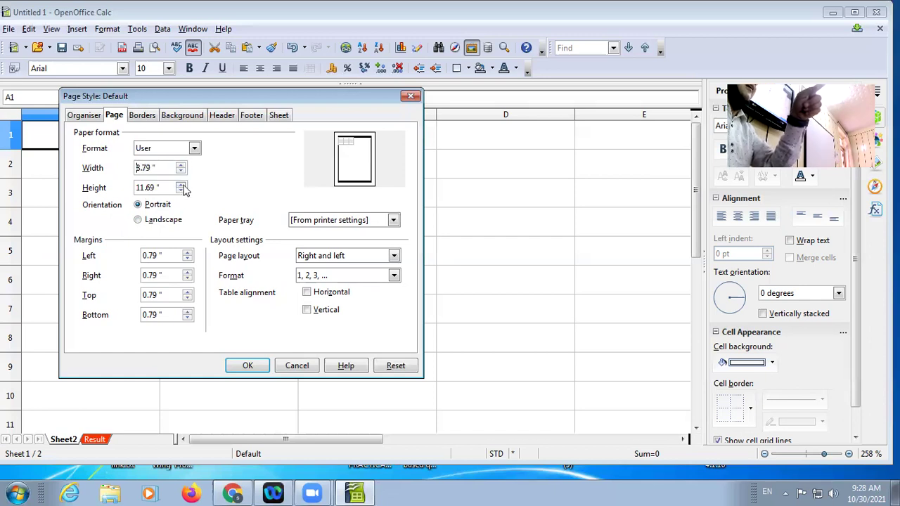
Step: Reduce the paper height to 11.25 inches in the page style
click(182, 186)
click(181, 191)
click(181, 192)
click(181, 192)
click(181, 192)
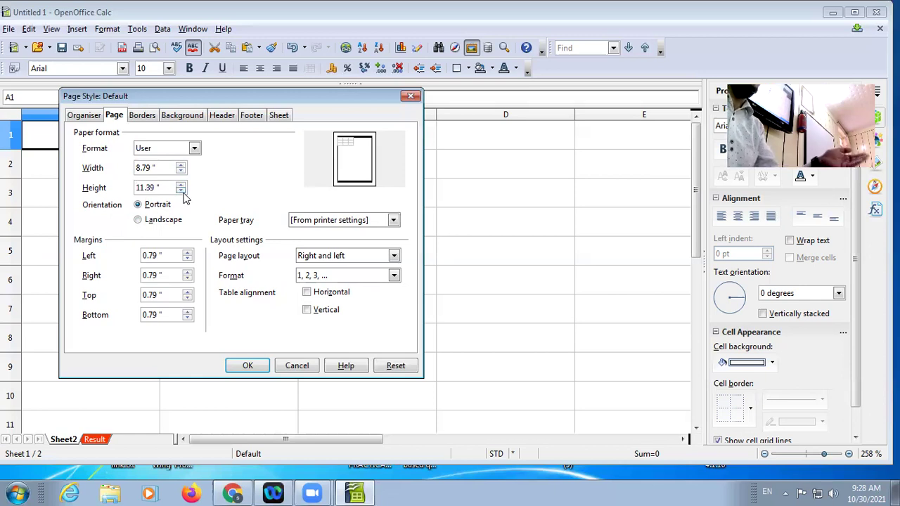
click(181, 192)
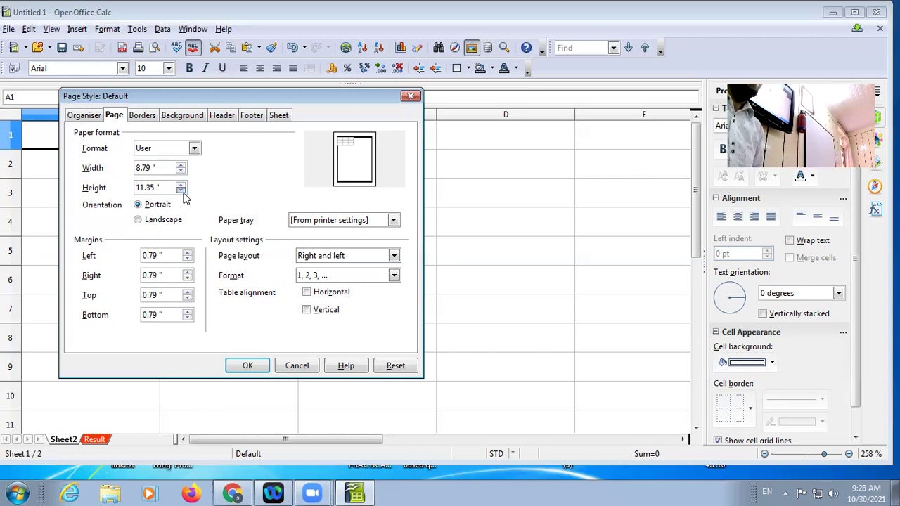
key(Down)
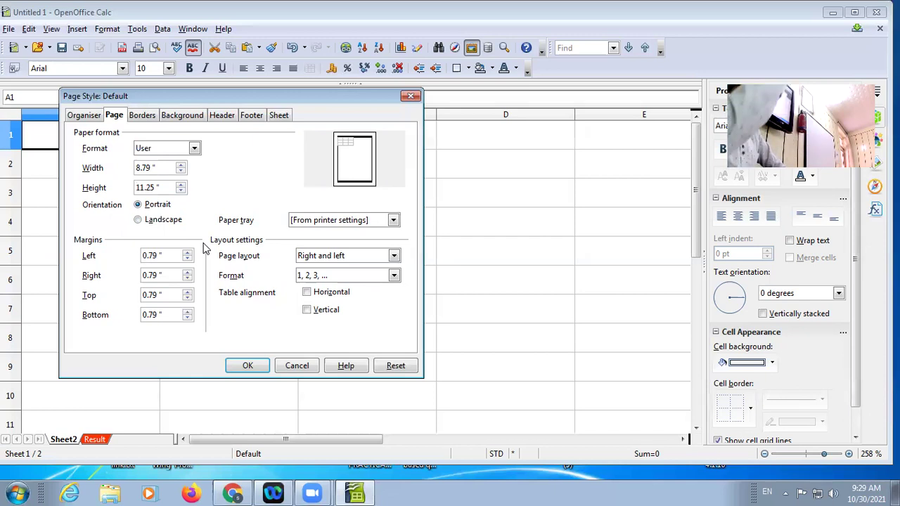
Step: Reduce the left page margin to 0.53 inches
click(189, 255)
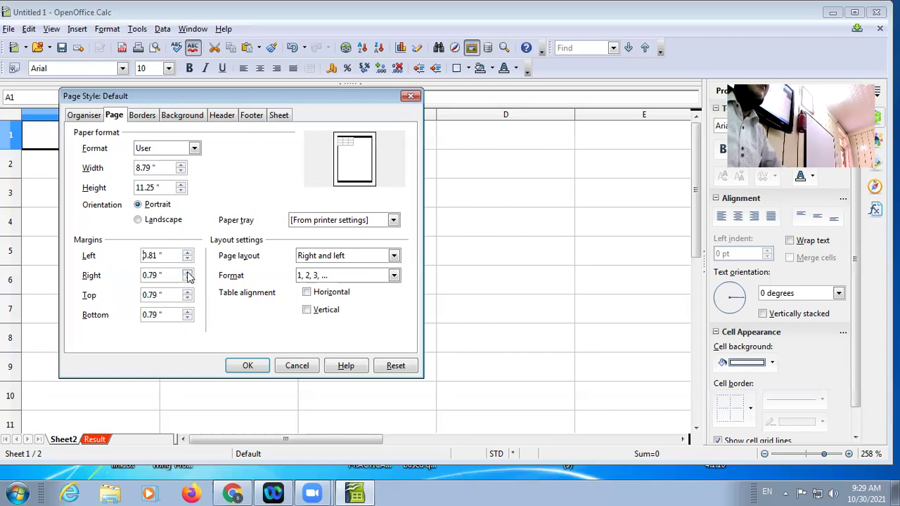
click(187, 259)
click(187, 258)
click(187, 258)
click(187, 259)
click(187, 259)
click(187, 258)
click(187, 258)
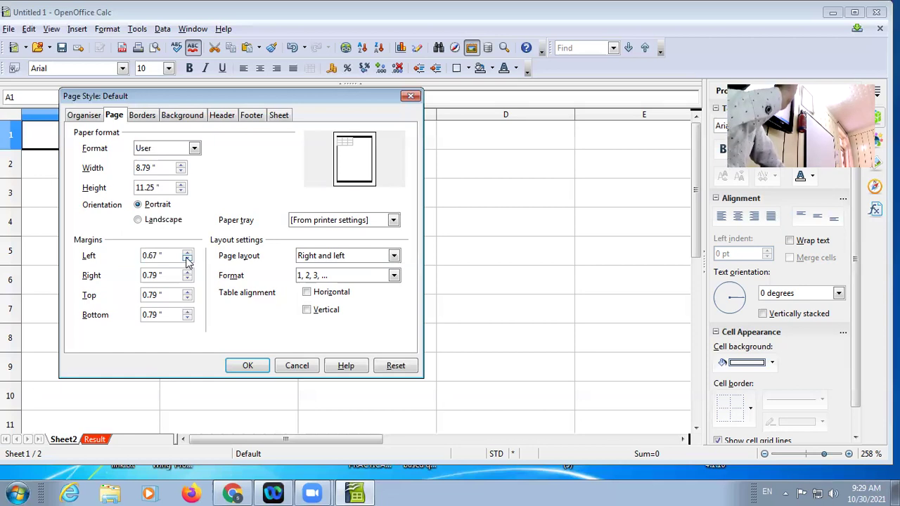
click(187, 260)
click(187, 260)
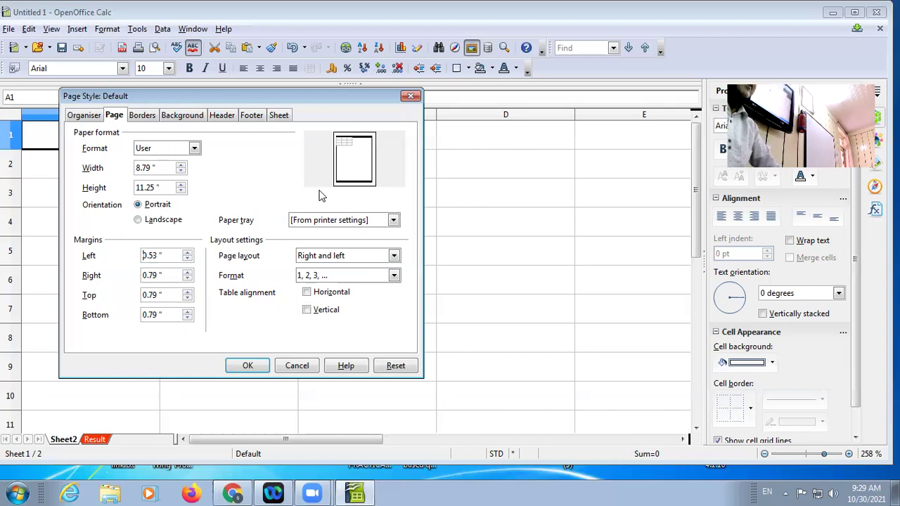
click(394, 276)
click(395, 276)
click(394, 276)
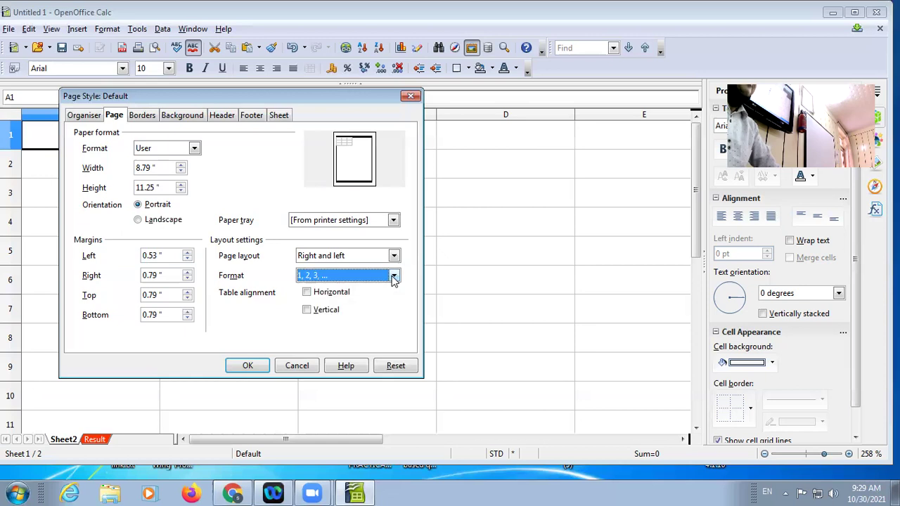
Step: Add borders on all four sides of the page with a 2.50 pt line in orange
click(141, 116)
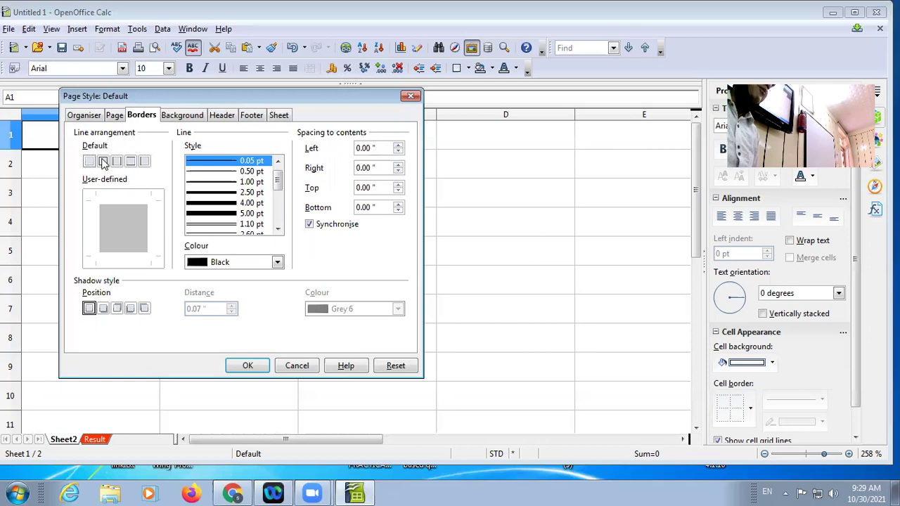
click(103, 161)
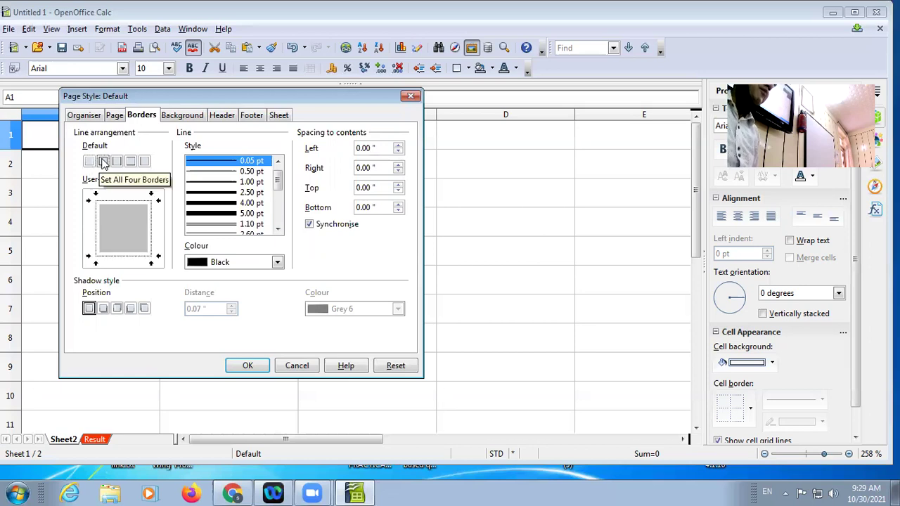
click(218, 194)
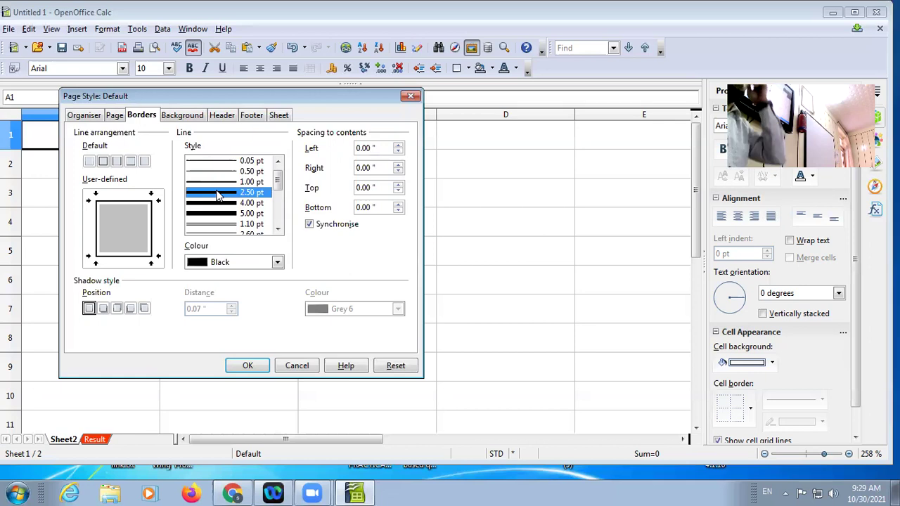
click(270, 265)
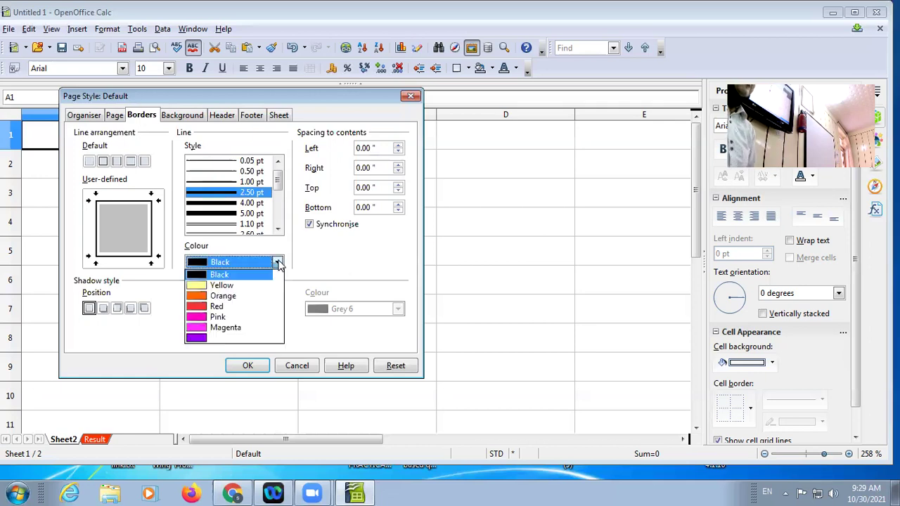
click(208, 296)
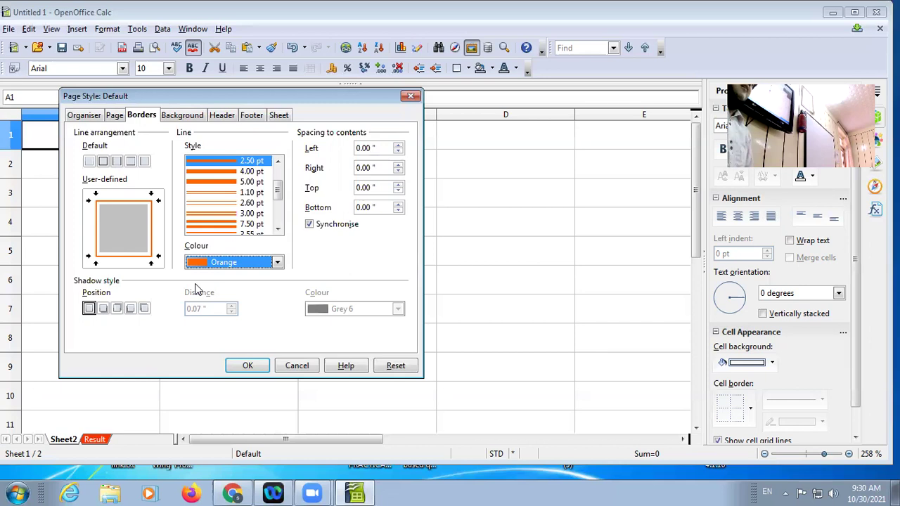
Step: Set the page background colour to Yellow green 1 and open the page style's header settings
click(198, 117)
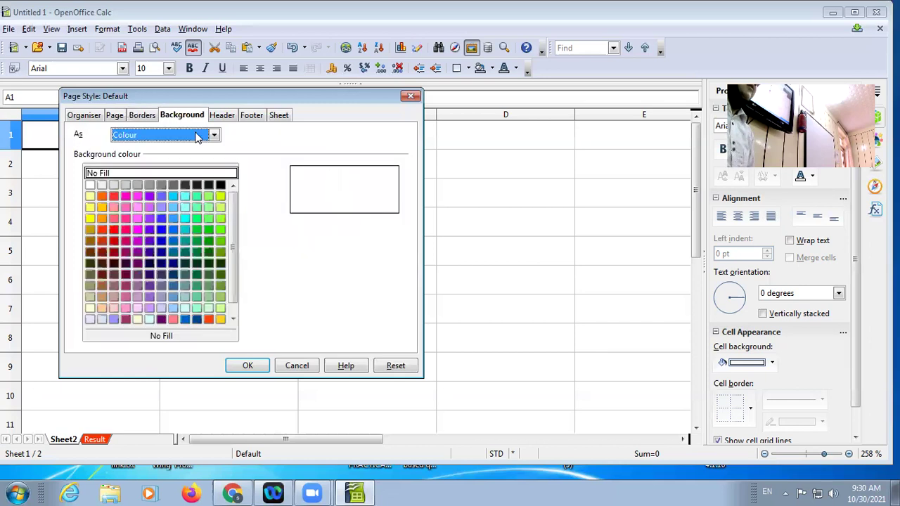
click(220, 208)
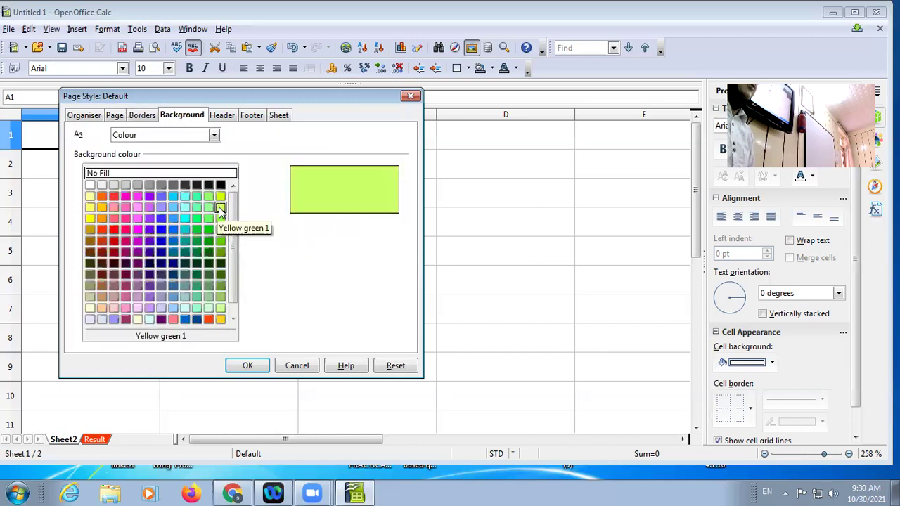
click(223, 117)
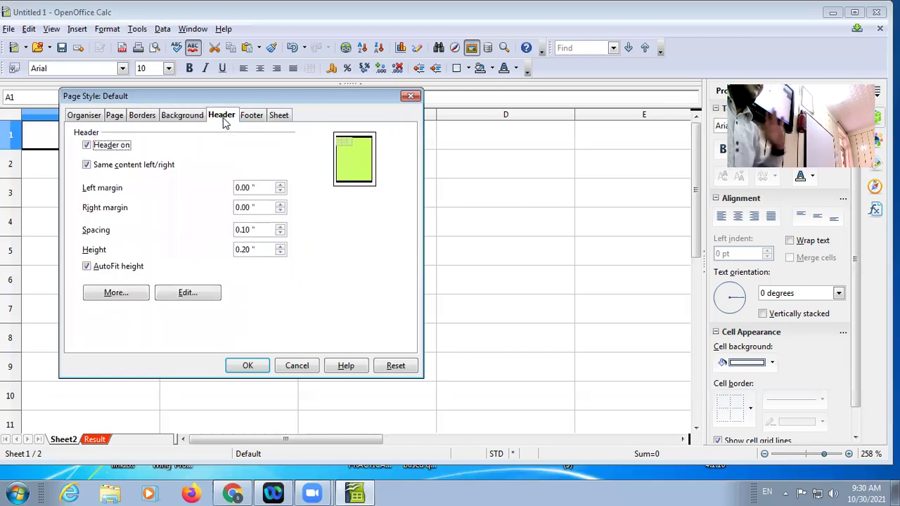
Step: Look through the page style's footer and header settings and the header's content areas
click(257, 121)
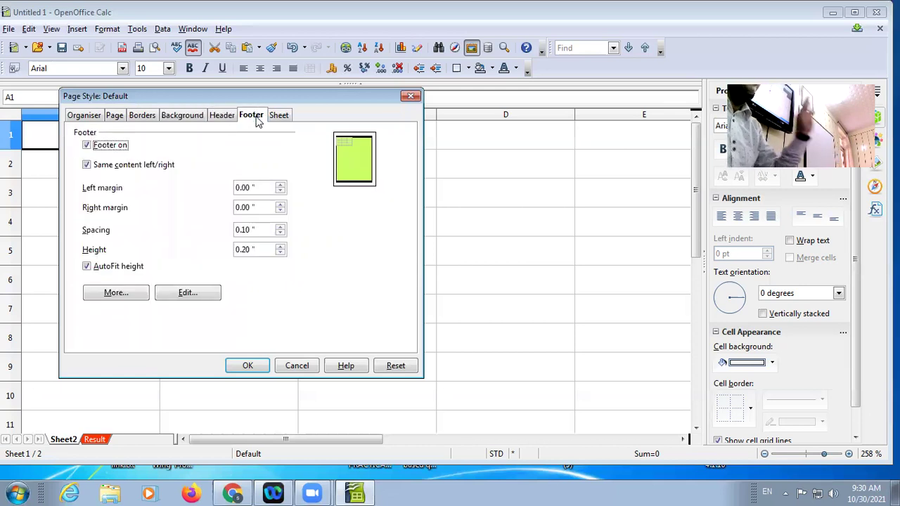
click(218, 118)
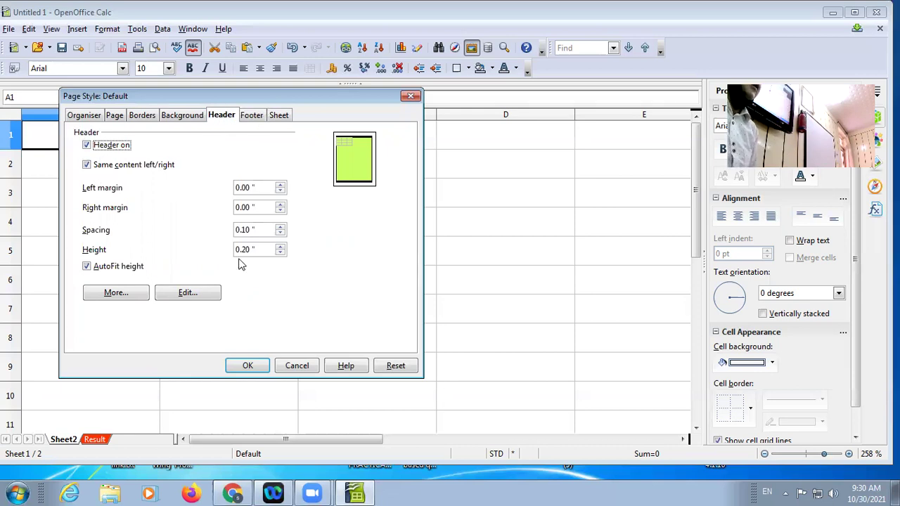
click(180, 294)
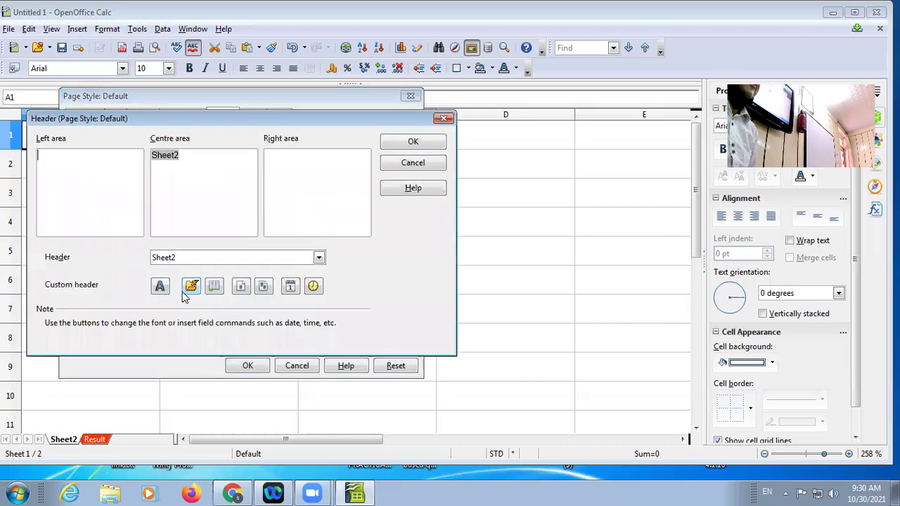
click(445, 120)
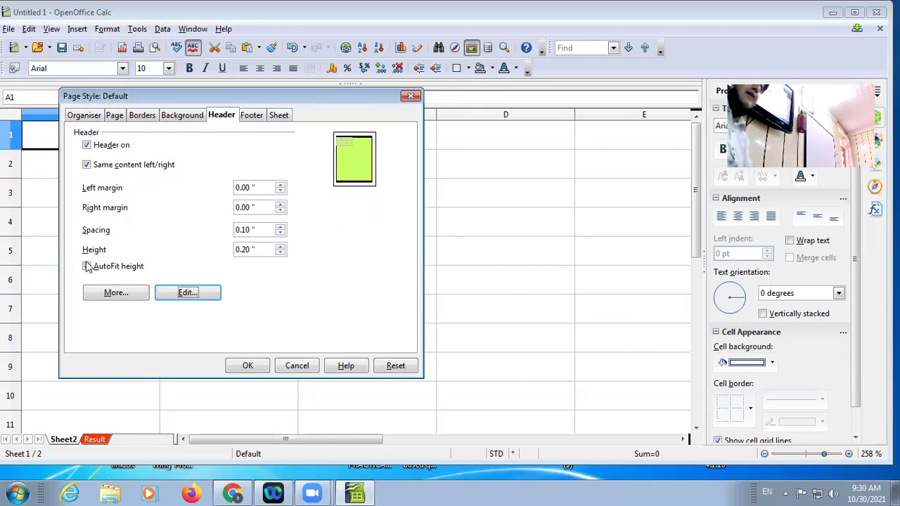
Step: Enter "Computer Practical File" in the left area of the page header
click(182, 297)
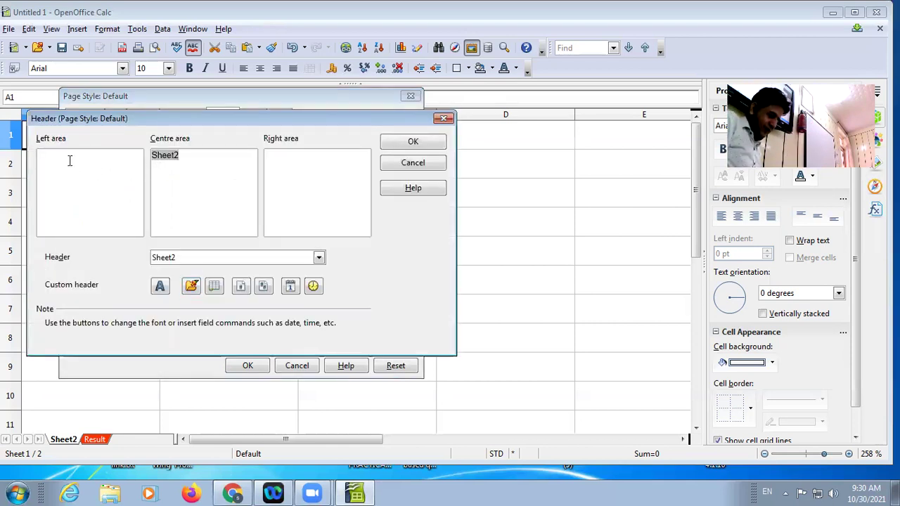
text(Compu)
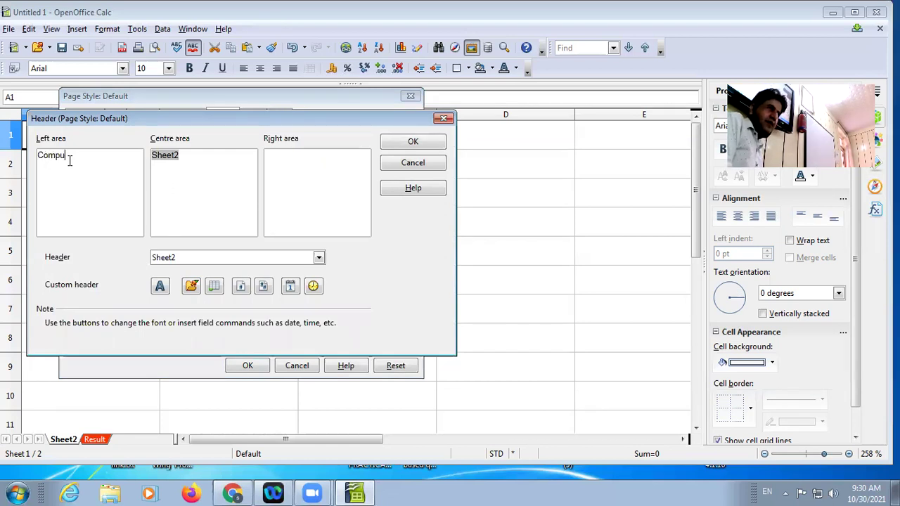
text(ter Pra)
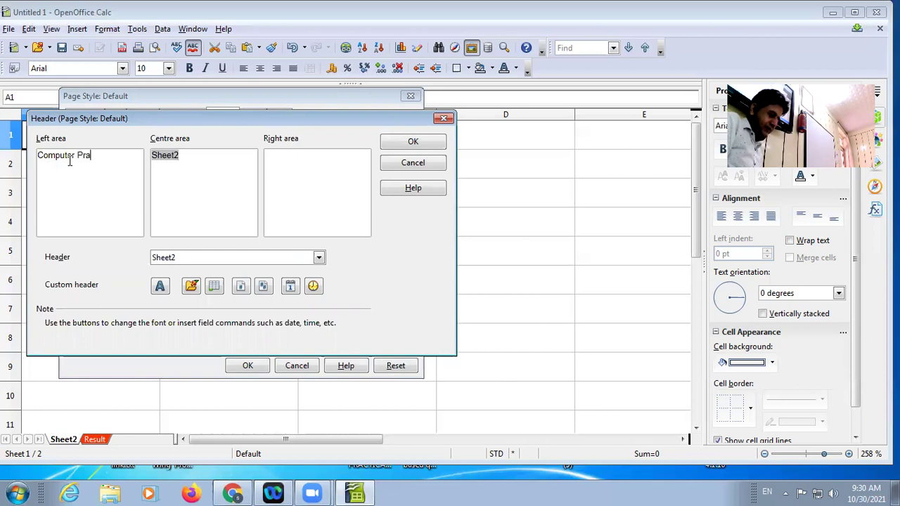
text(ctical File)
Step: Insert the page number field in the header's right area and apply the page style
click(290, 161)
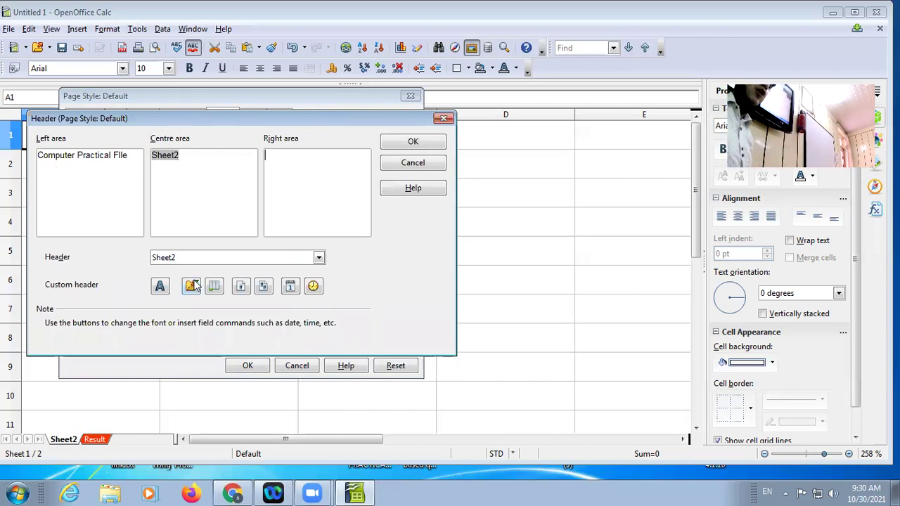
click(263, 289)
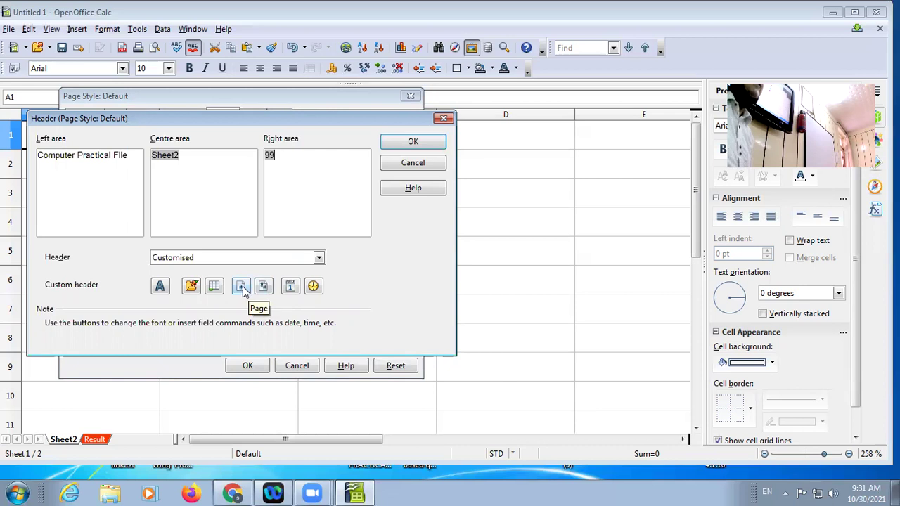
key(BackSpace)
click(240, 291)
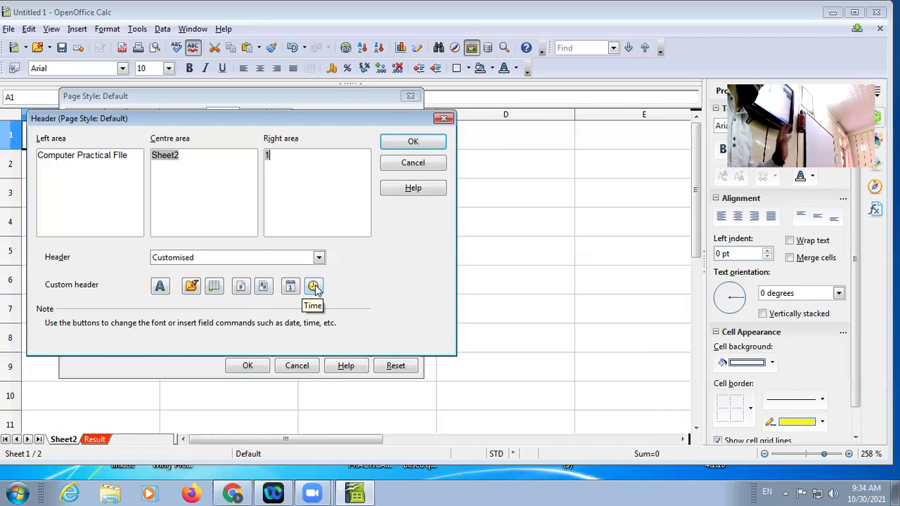
click(424, 148)
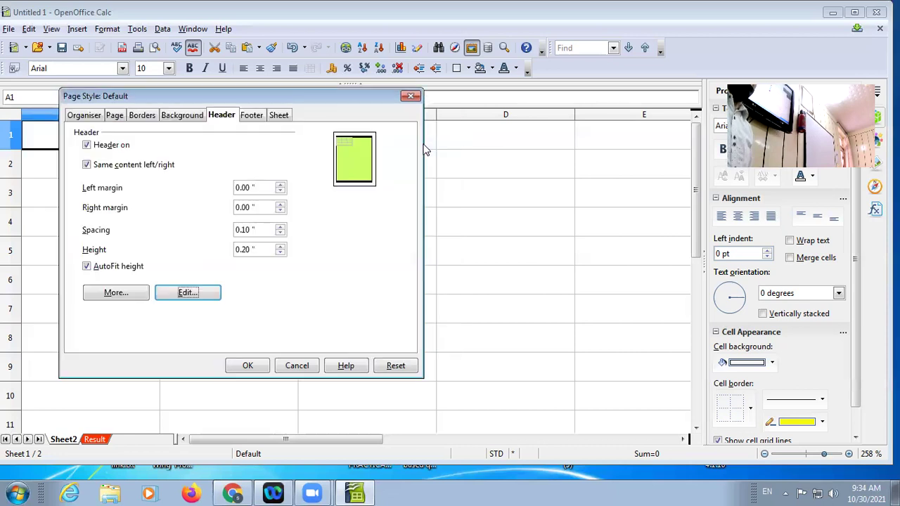
click(264, 362)
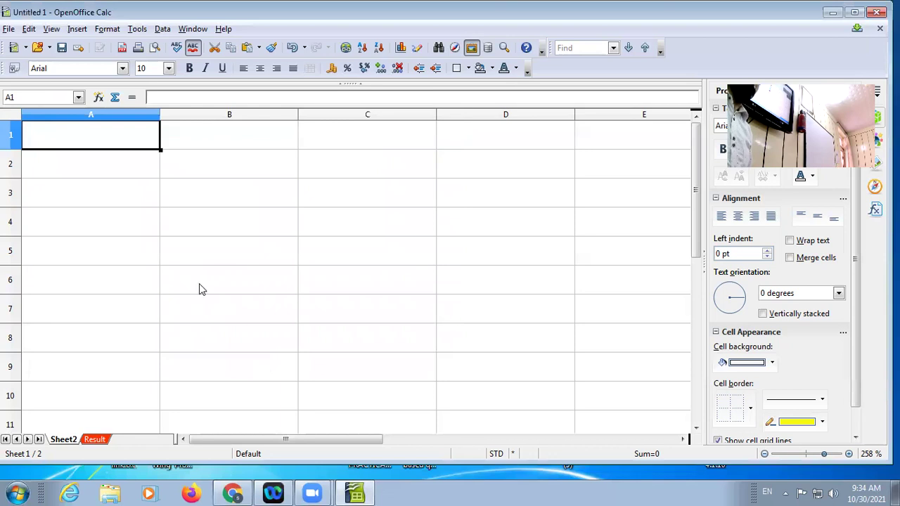
click(112, 30)
mouse_move(163, 153)
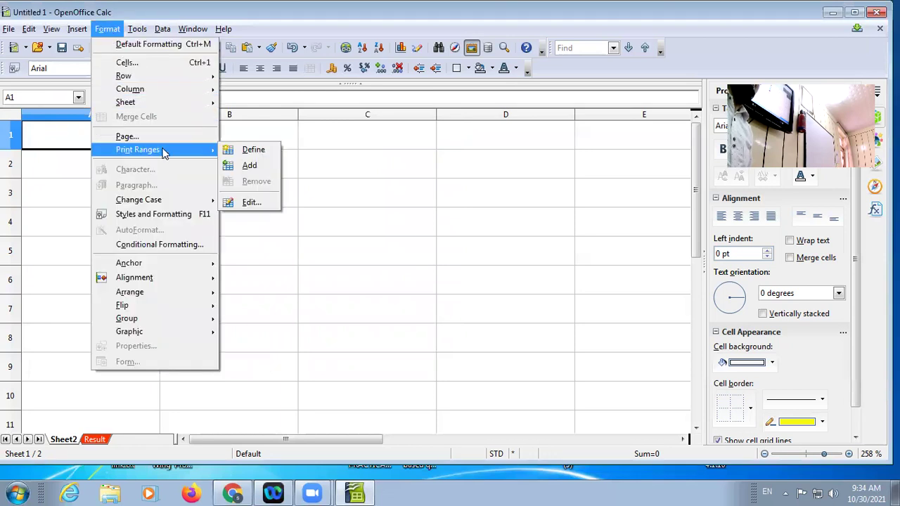
click(326, 188)
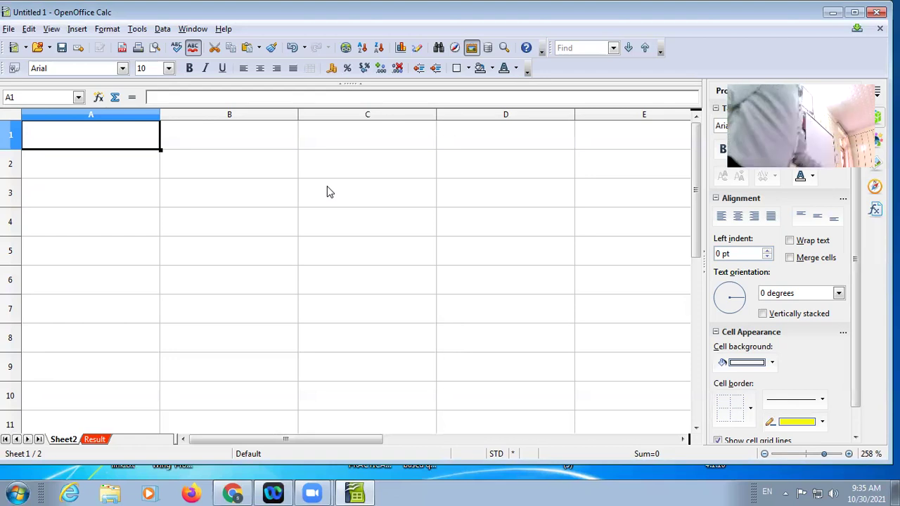
Step: Insert 2 new sheets after Sheet2
click(78, 31)
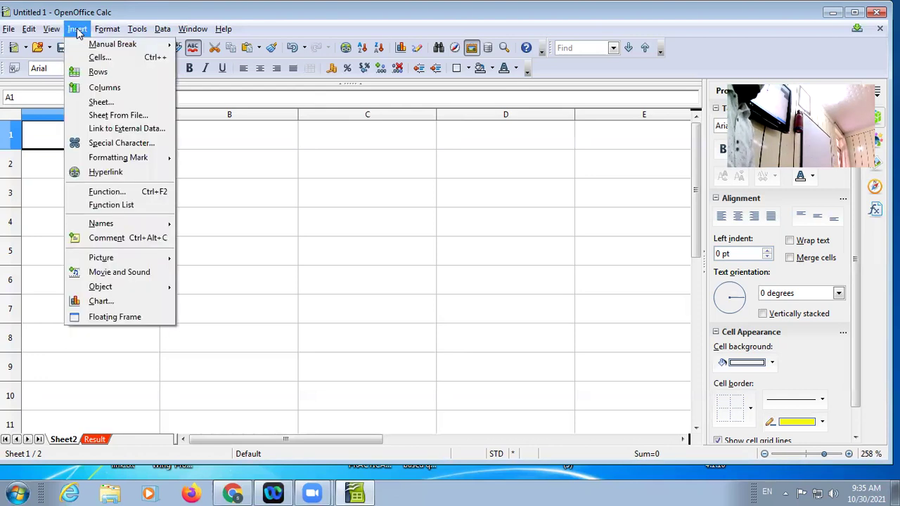
click(98, 102)
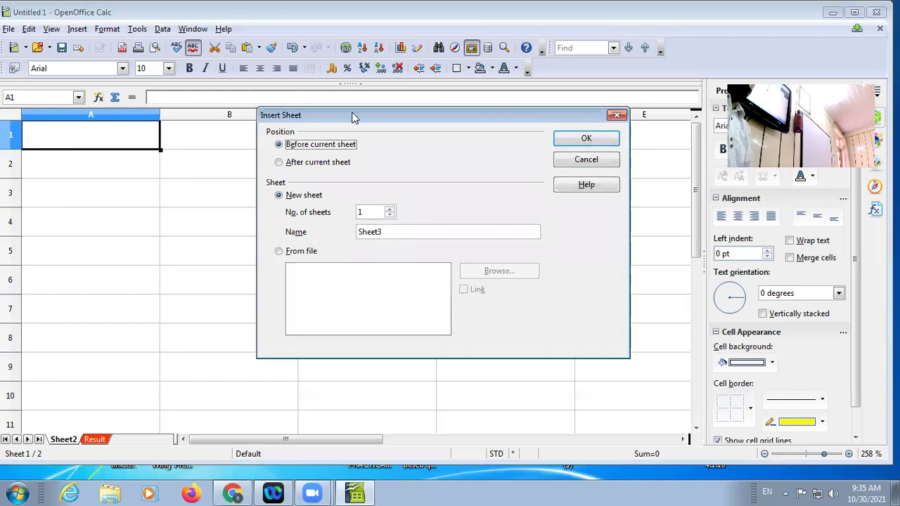
drag(357, 119, 232, 117)
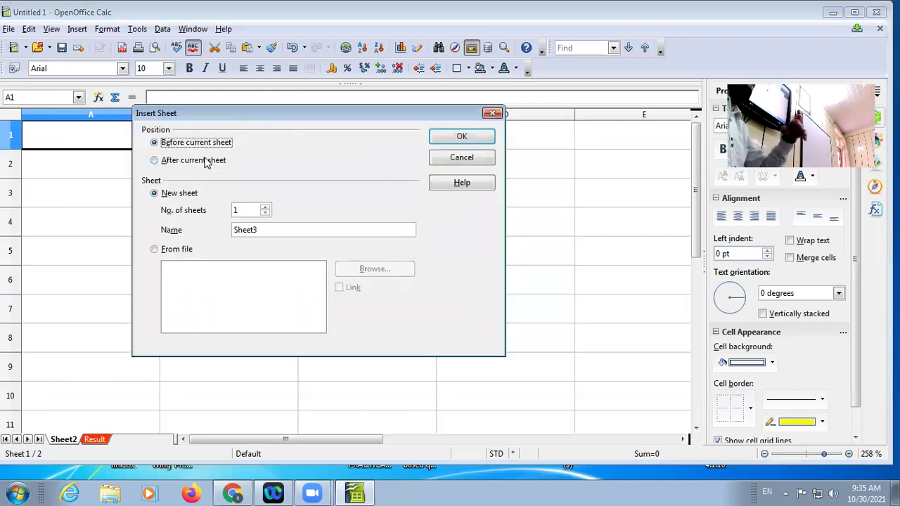
click(204, 164)
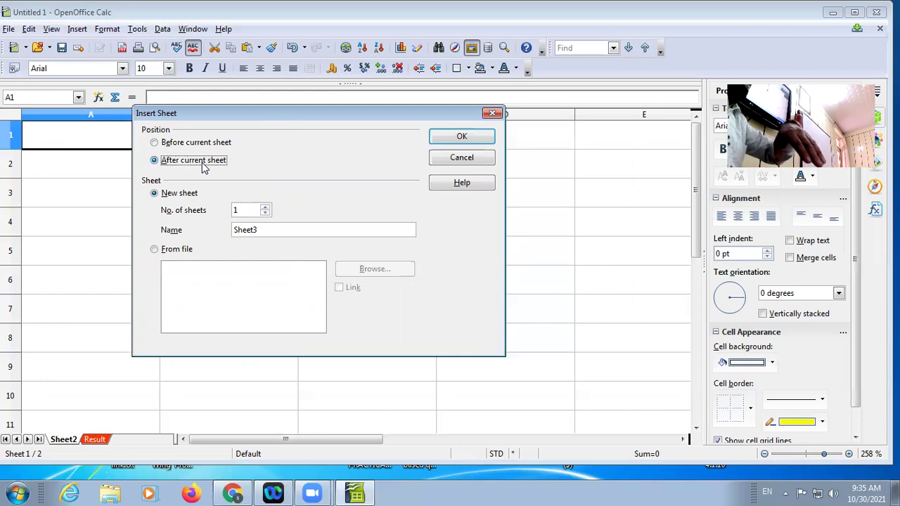
click(265, 208)
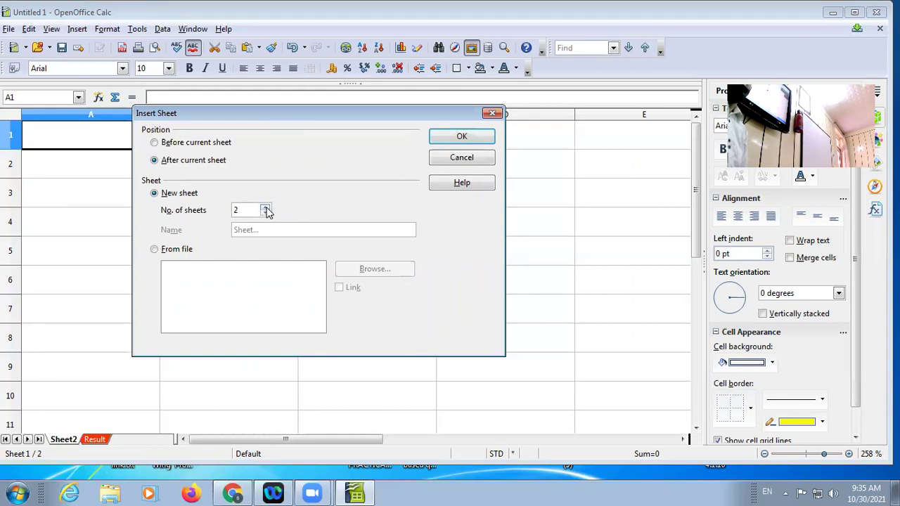
click(462, 137)
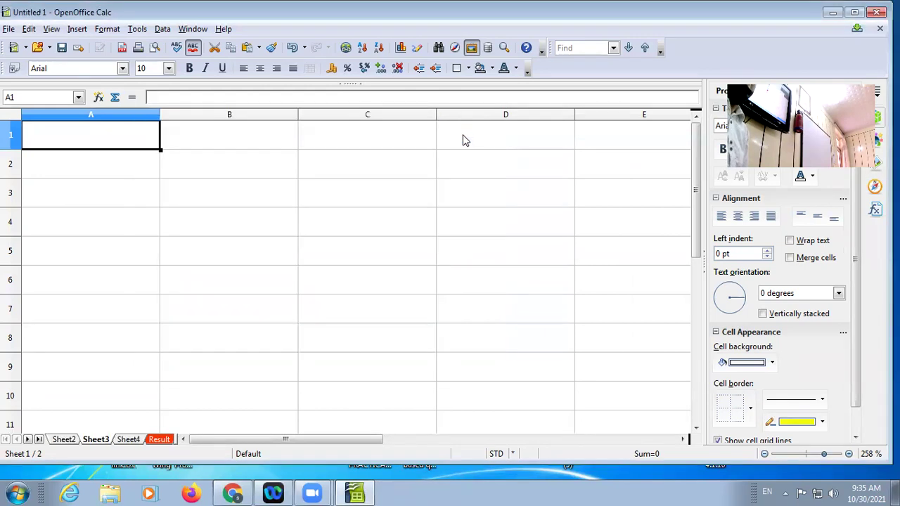
click(139, 444)
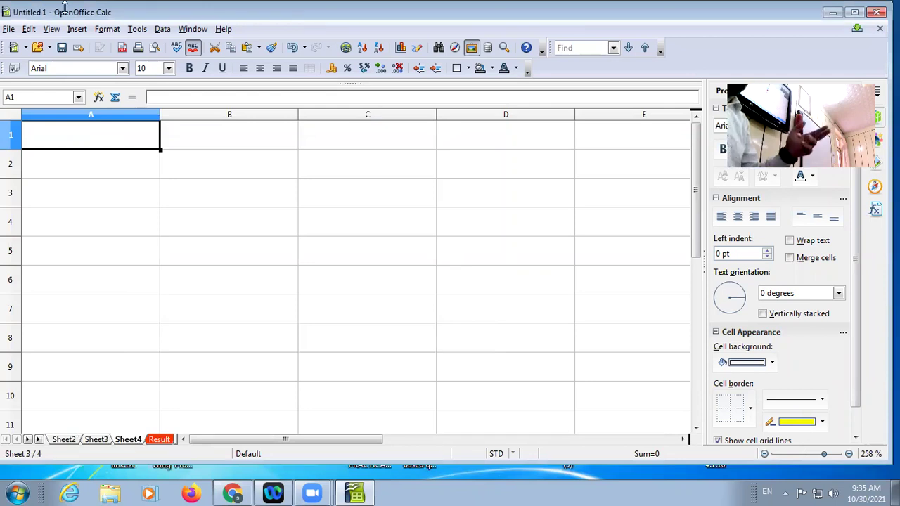
click(76, 29)
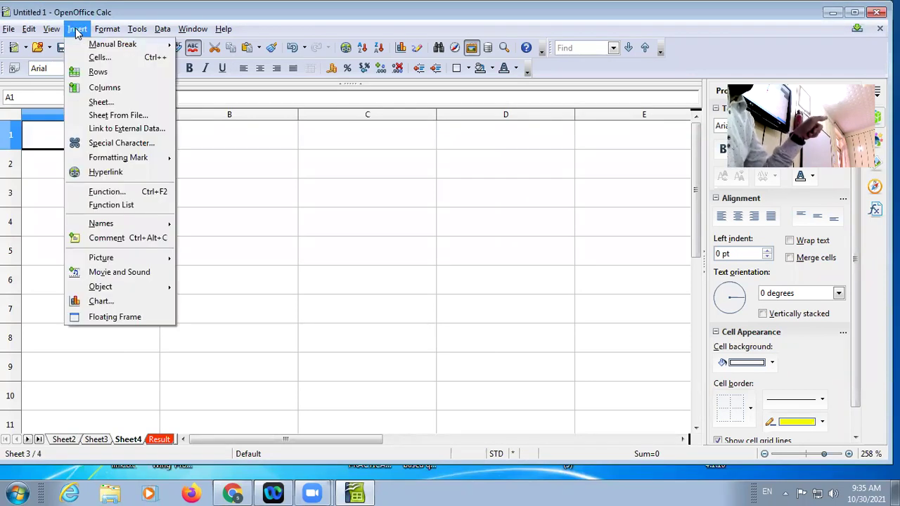
click(99, 102)
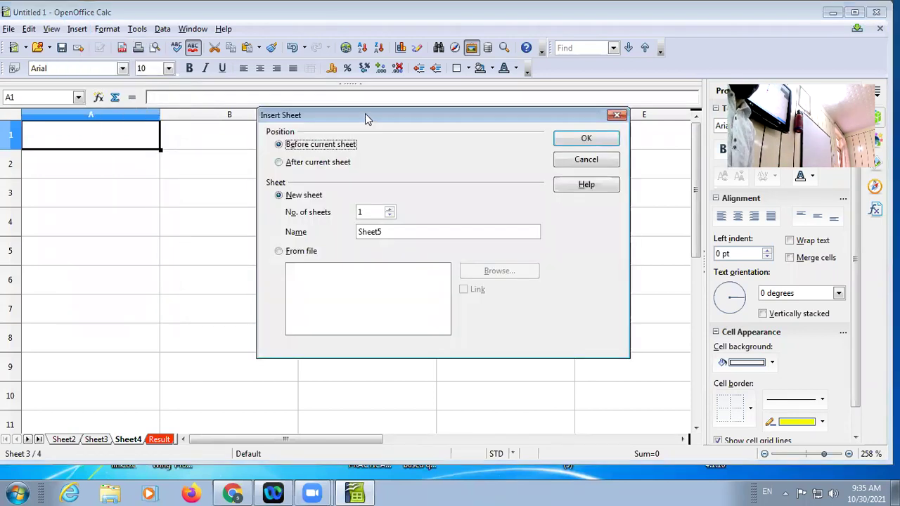
drag(365, 115, 233, 123)
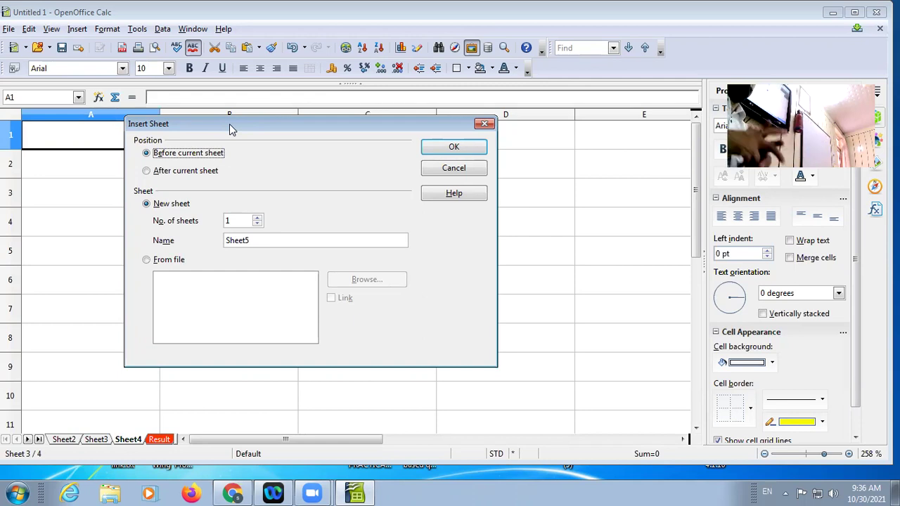
click(483, 125)
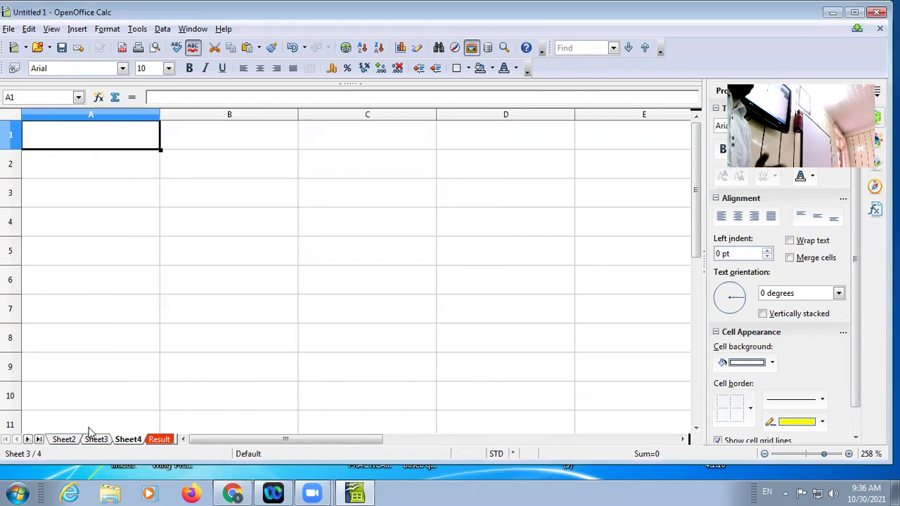
Step: Examine the sheet commands offered for the Result and Sheet4 tabs
click(157, 440)
right_click(157, 440)
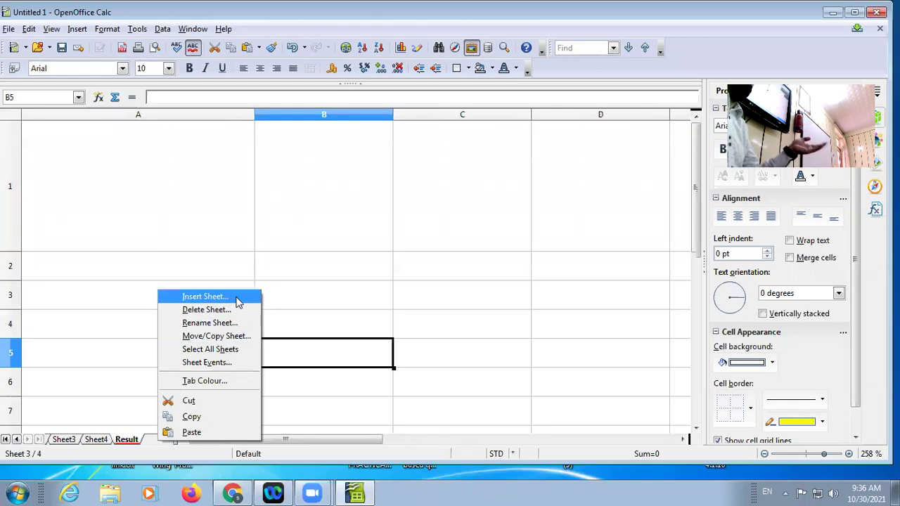
click(130, 444)
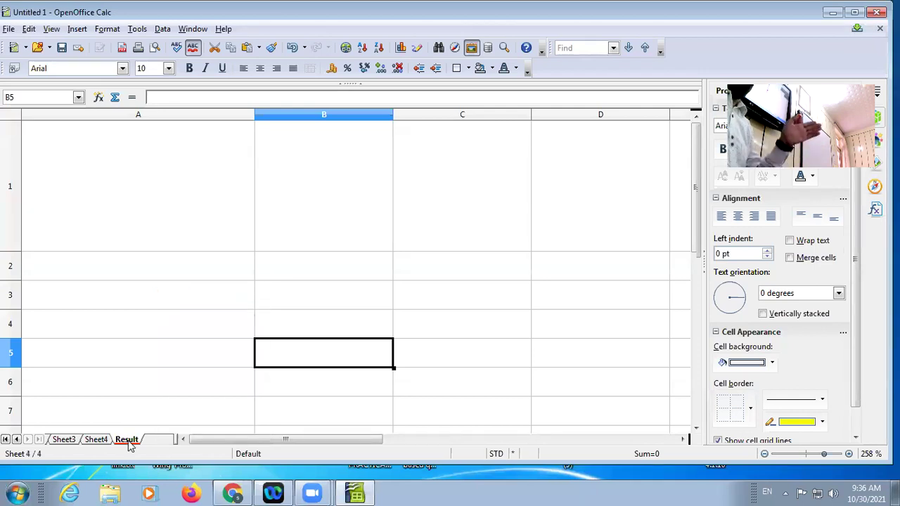
right_click(130, 444)
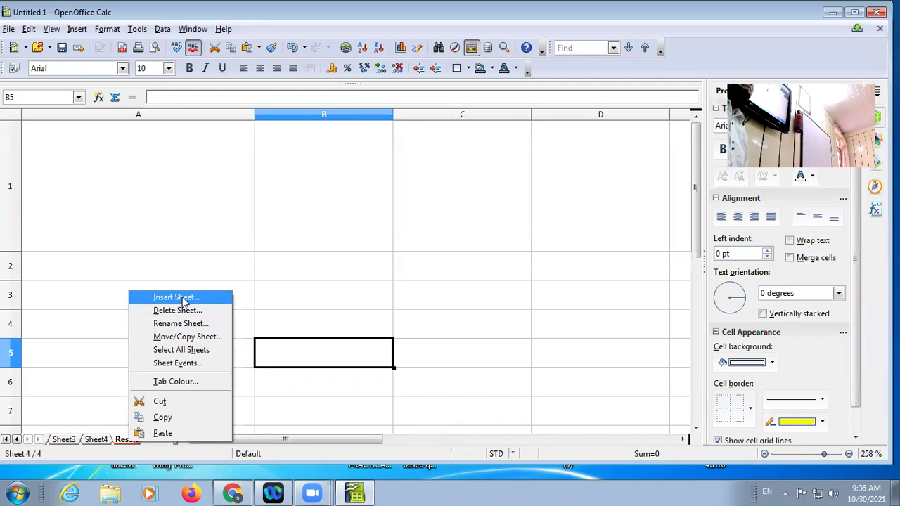
click(126, 440)
right_click(126, 441)
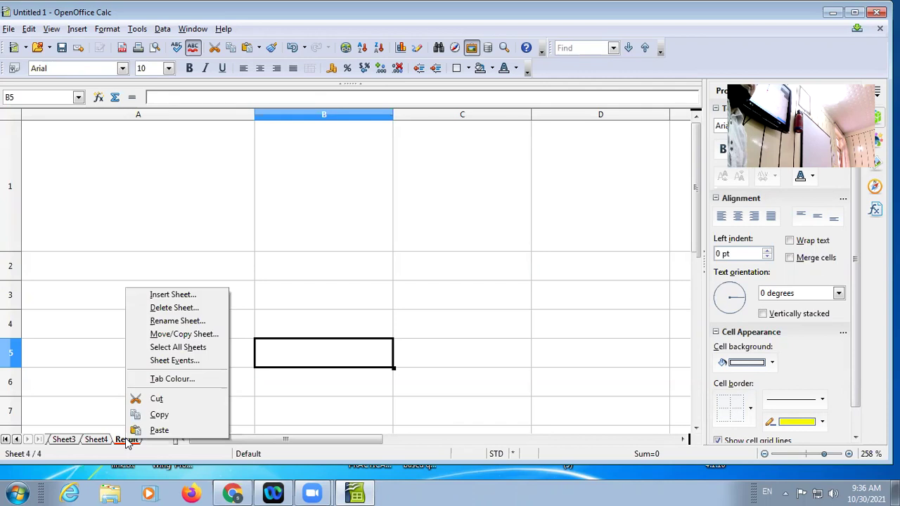
click(93, 441)
right_click(96, 441)
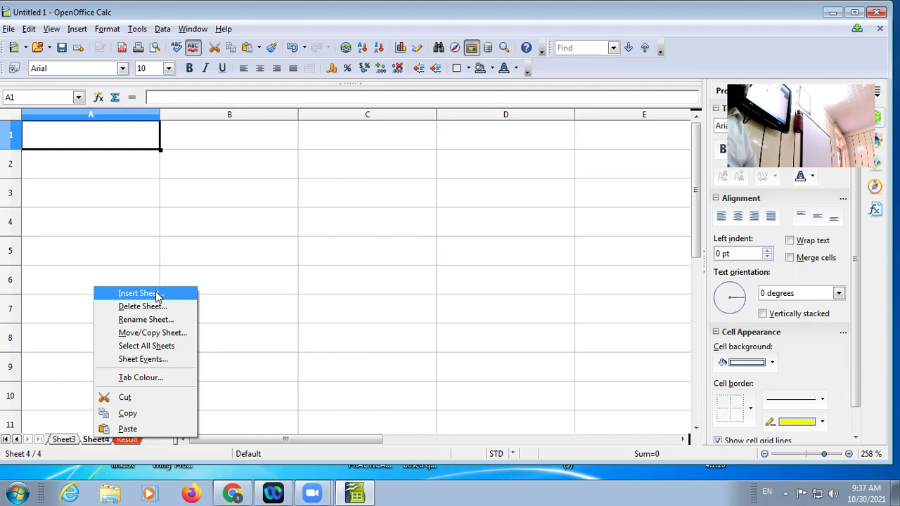
key(Escape)
click(247, 204)
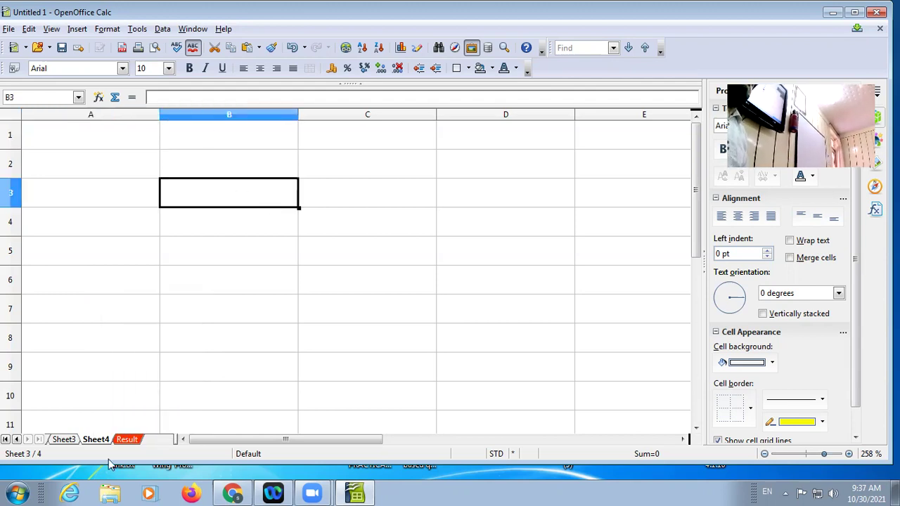
Step: Try to insert a sheet from a file with the Result sheet active
click(126, 440)
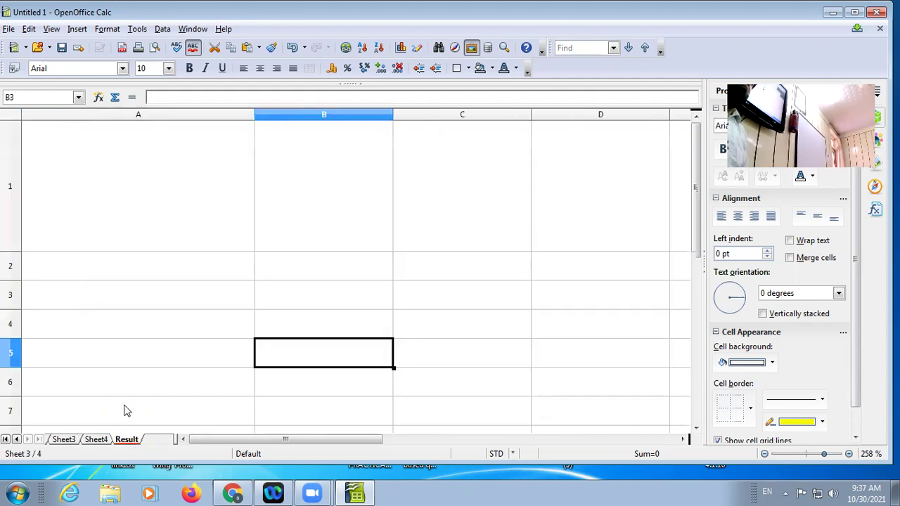
click(71, 30)
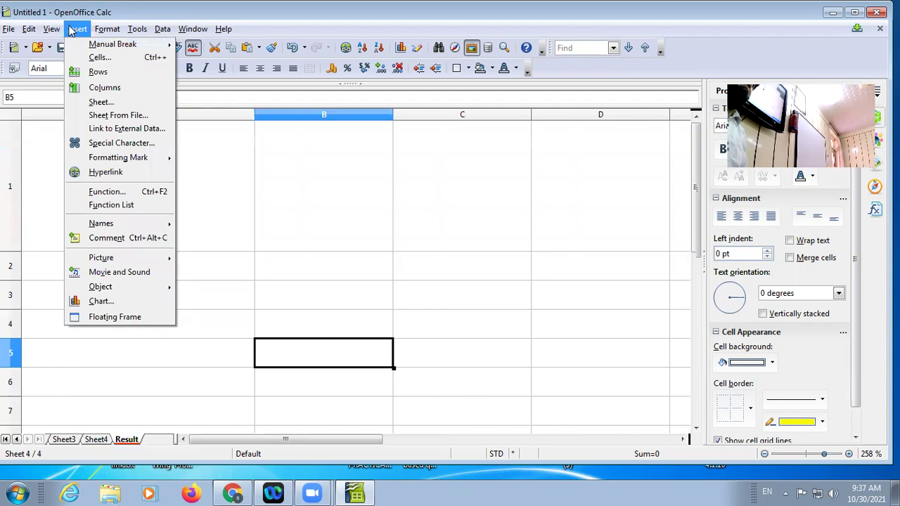
click(100, 102)
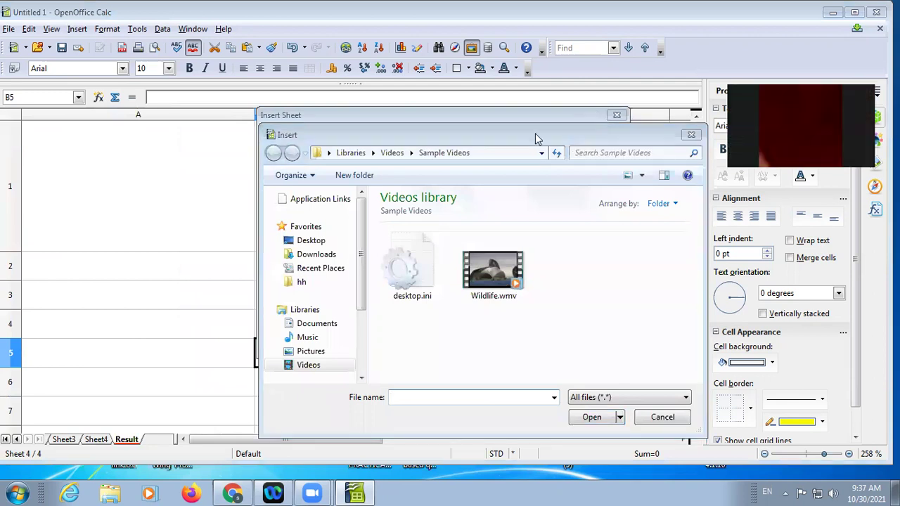
click(564, 135)
click(561, 141)
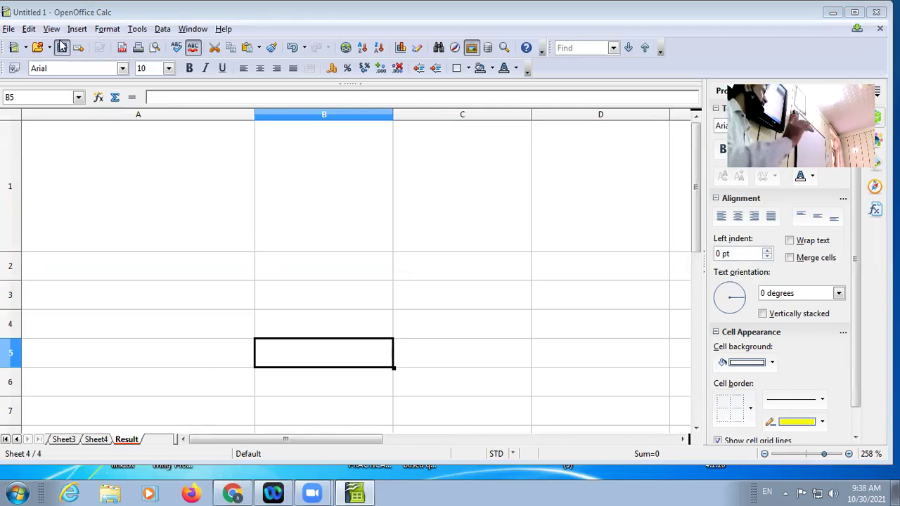
Step: Examine the Insert Cells options for cell B1 without inserting anything
click(278, 246)
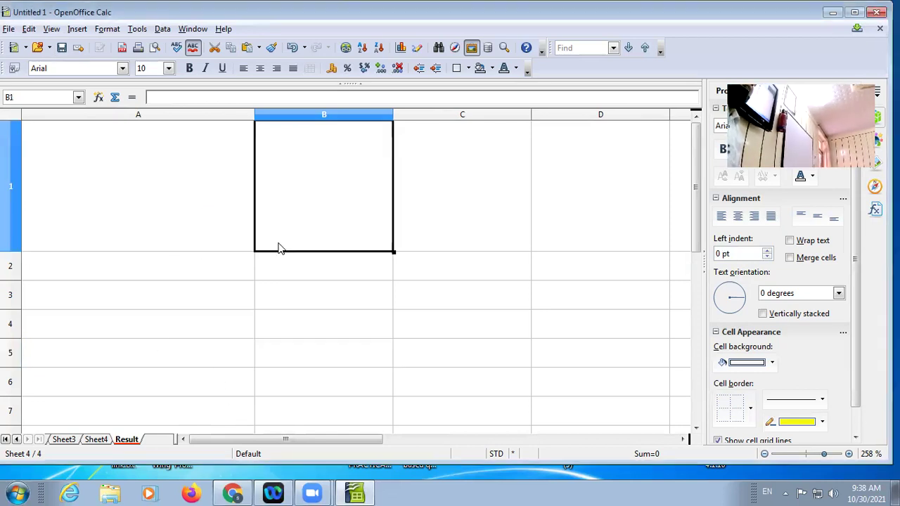
click(77, 29)
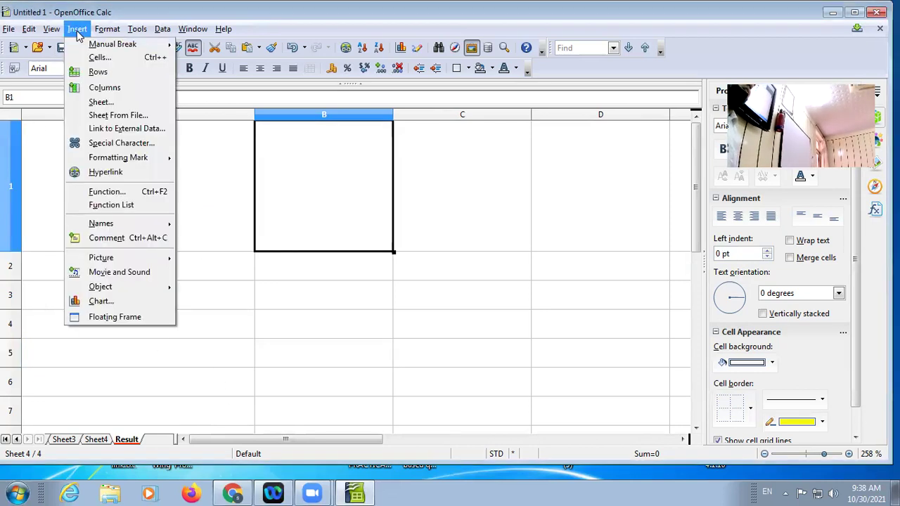
click(113, 53)
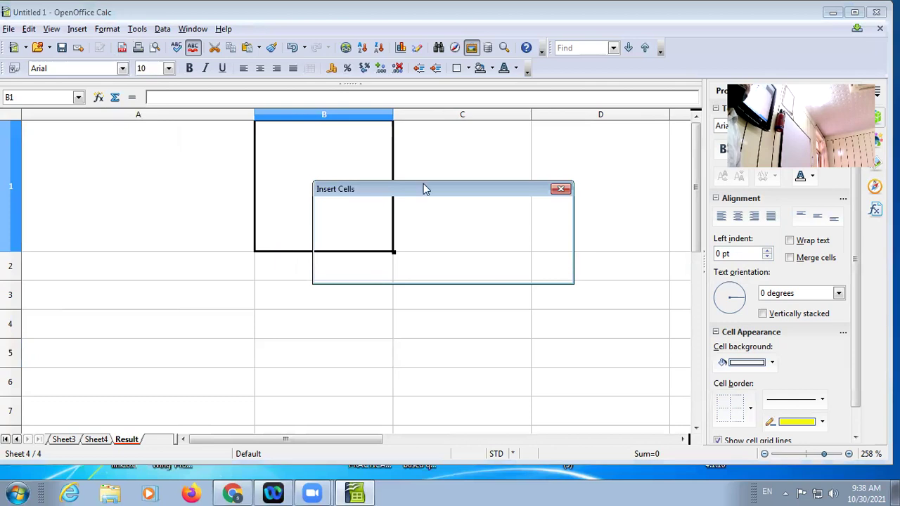
drag(420, 189, 241, 217)
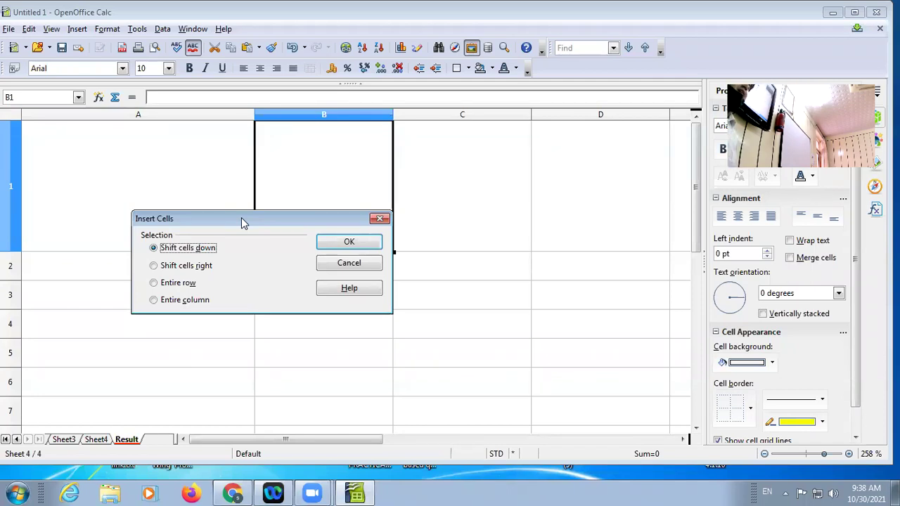
click(380, 218)
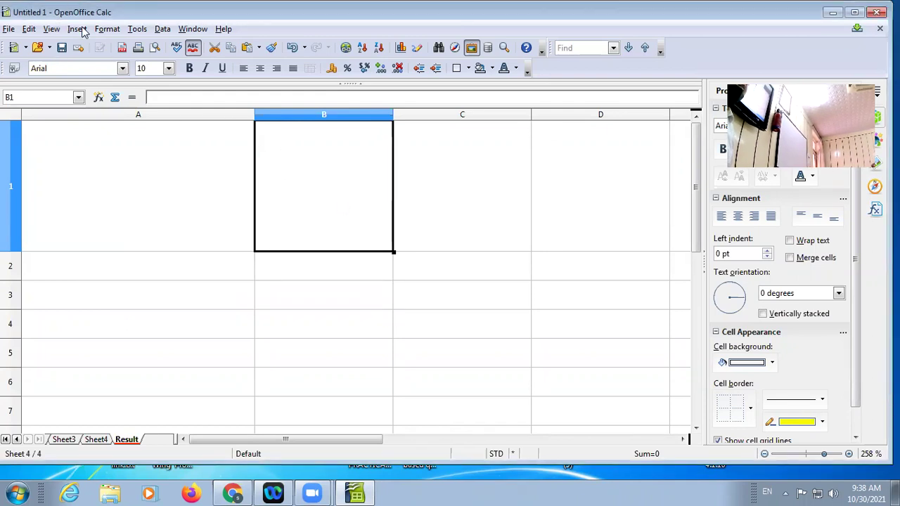
Step: Examine the Delete Cells options for cell B1 without deleting anything
click(51, 29)
mouse_move(22, 33)
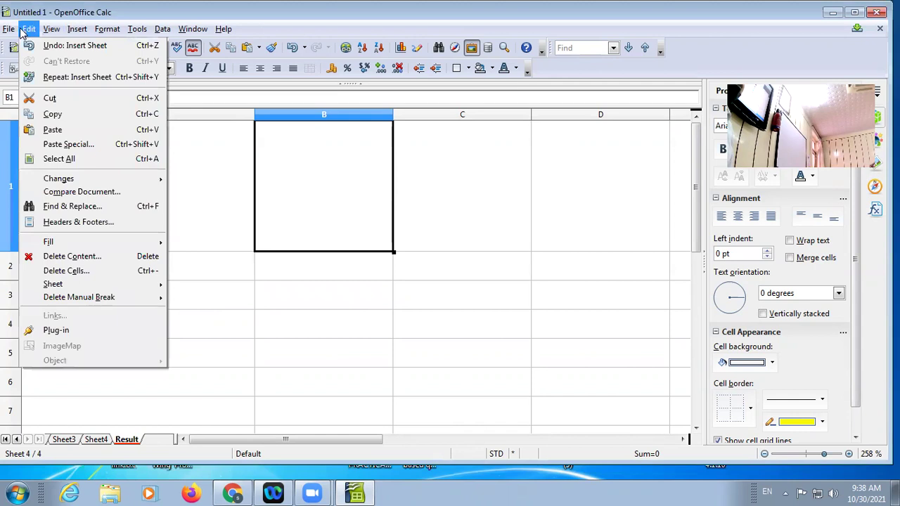
click(93, 273)
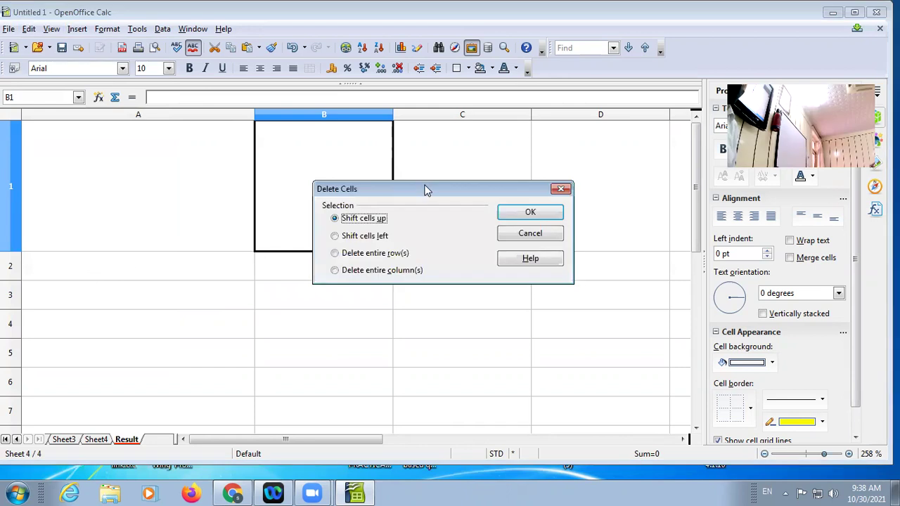
drag(424, 187, 325, 180)
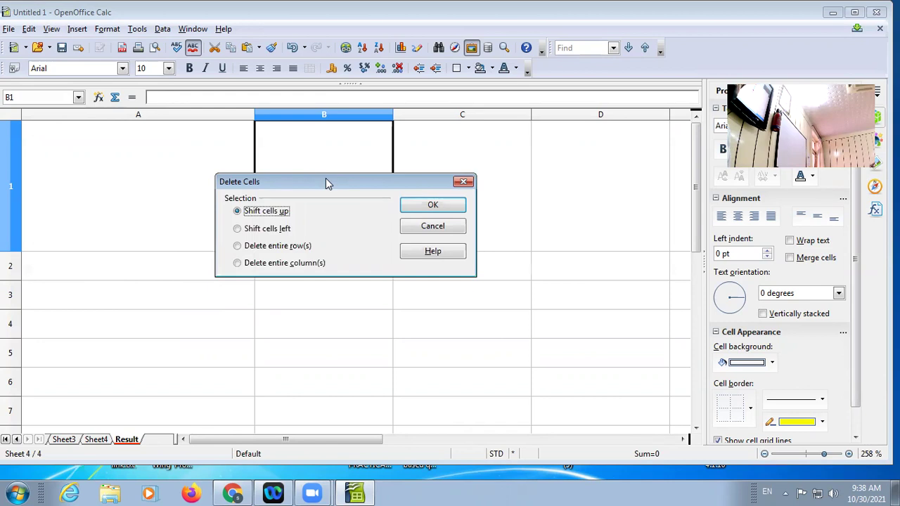
click(464, 182)
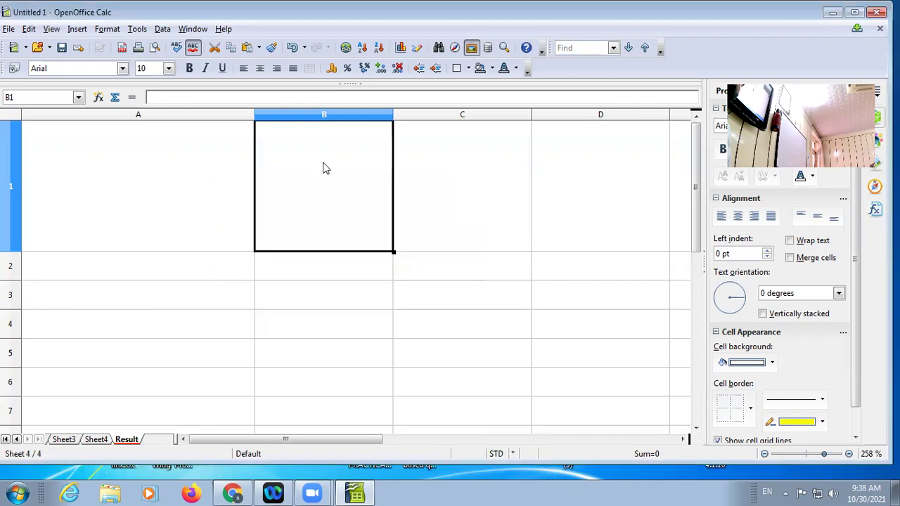
Step: Try to insert a sheet from a file in the Documents library before the current sheet
click(92, 29)
mouse_move(79, 30)
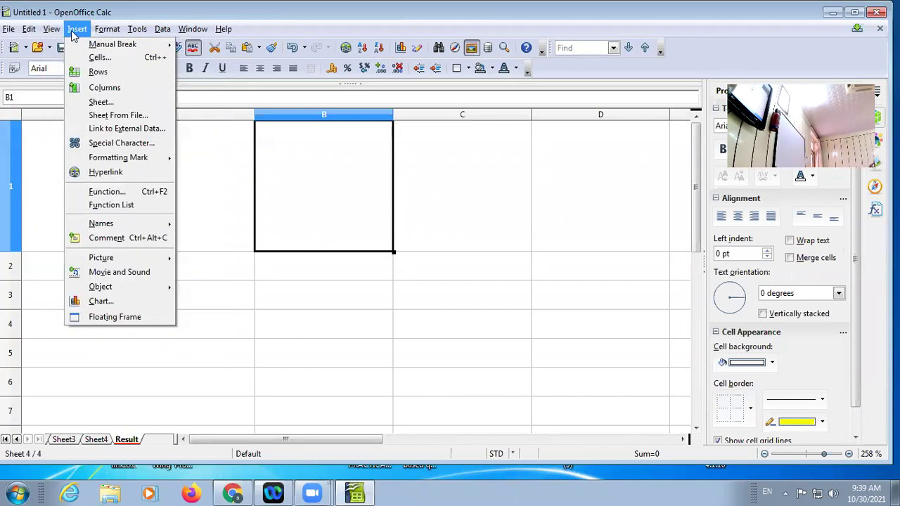
click(109, 119)
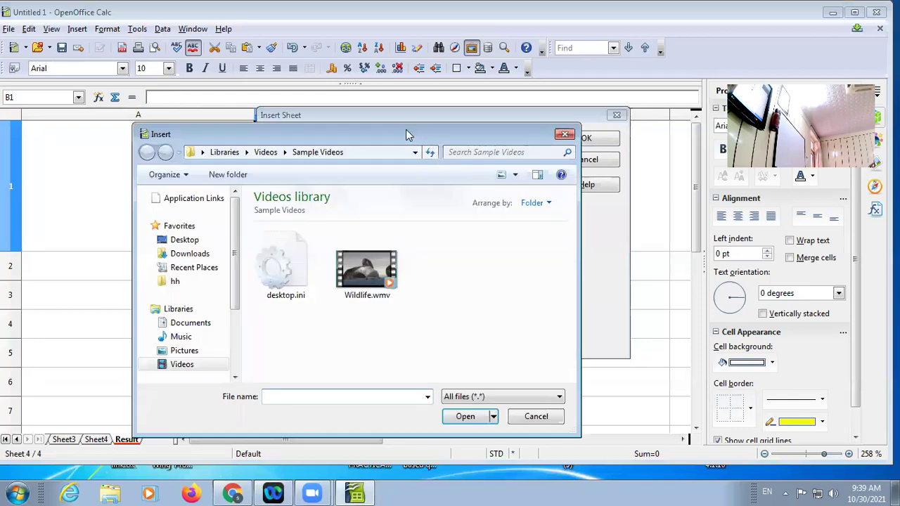
scroll(231, 236, down, 2)
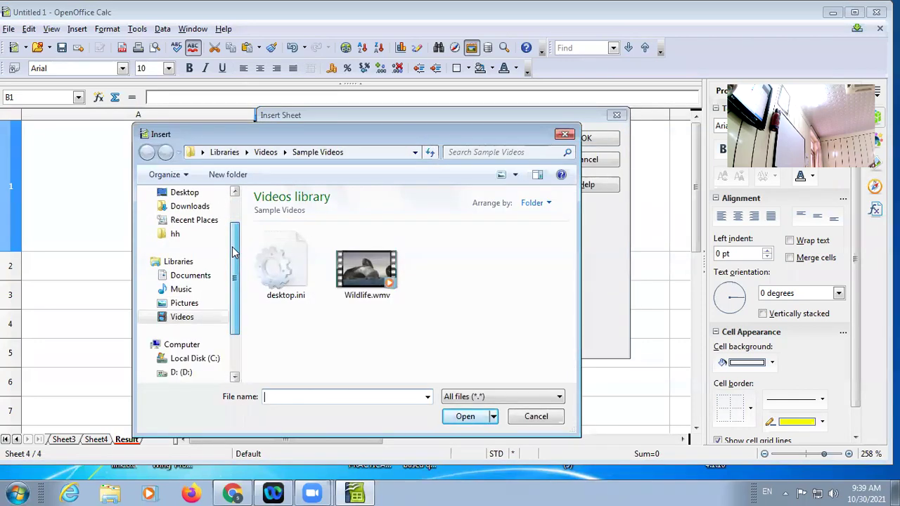
click(198, 281)
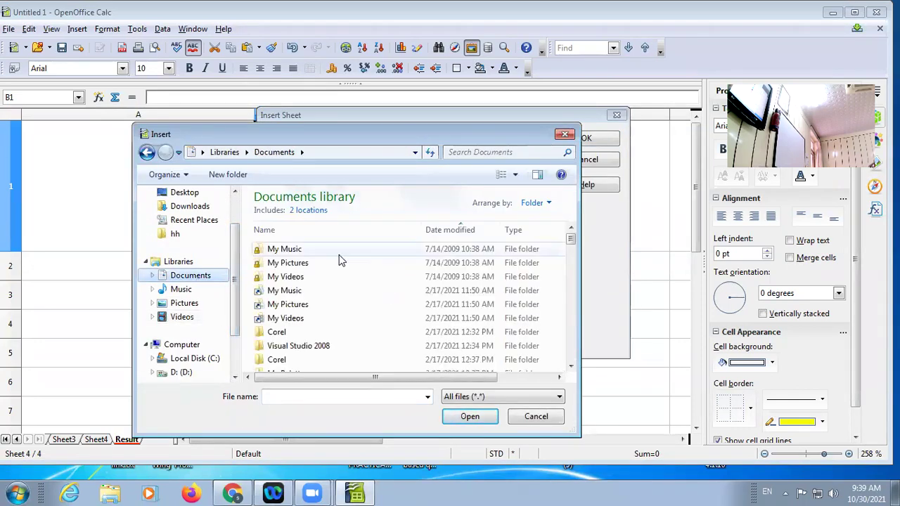
drag(571, 246, 565, 299)
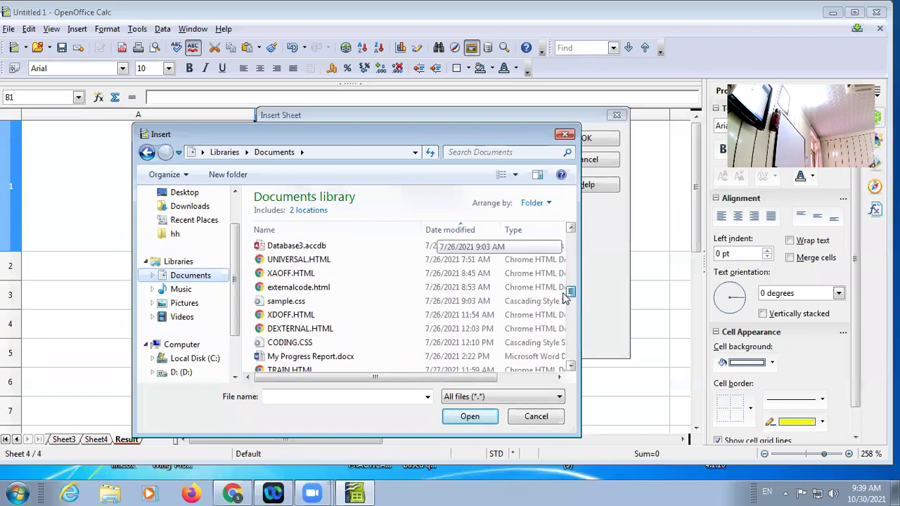
click(318, 248)
click(458, 416)
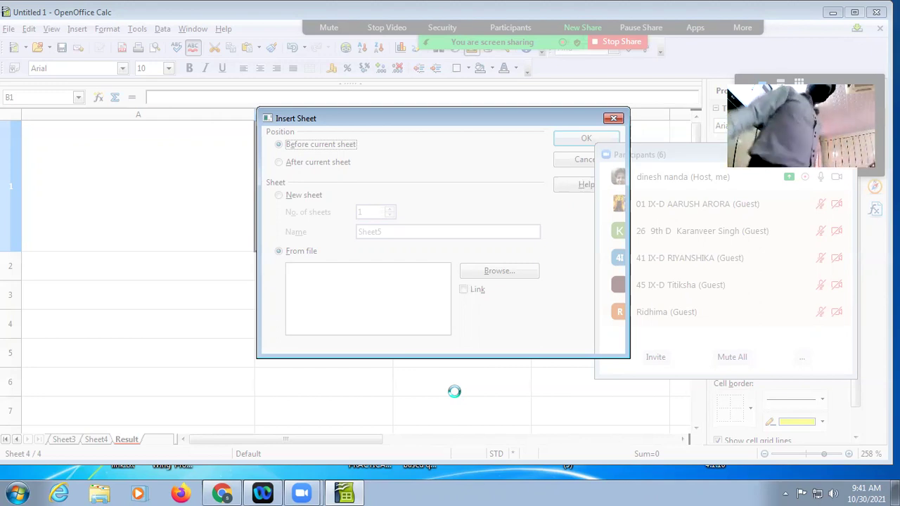
Step: Close the unresponsive program, reopen OpenOffice Calc and recover the Untitled 1 document
click(340, 492)
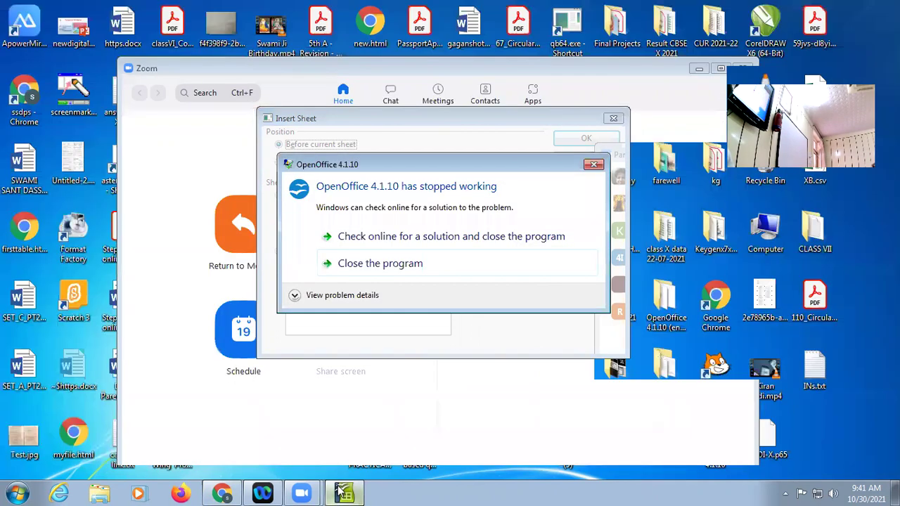
click(381, 262)
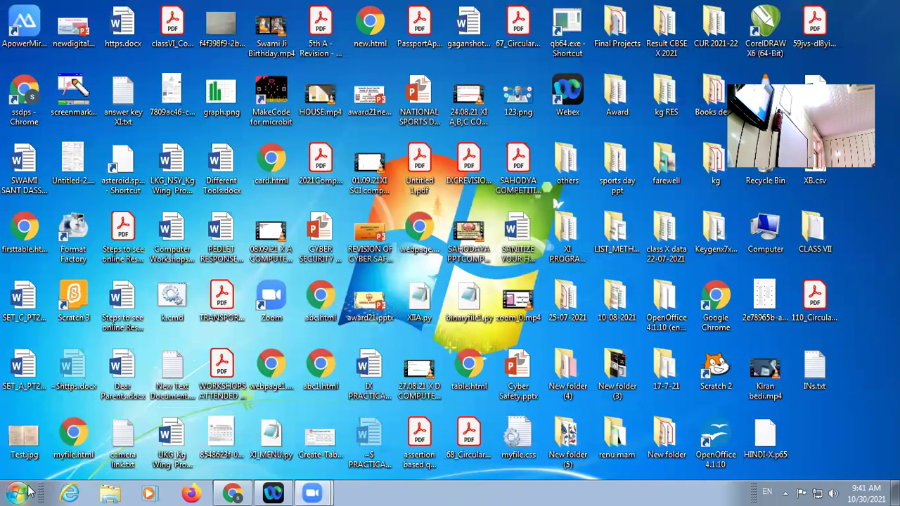
click(20, 492)
text(cal)
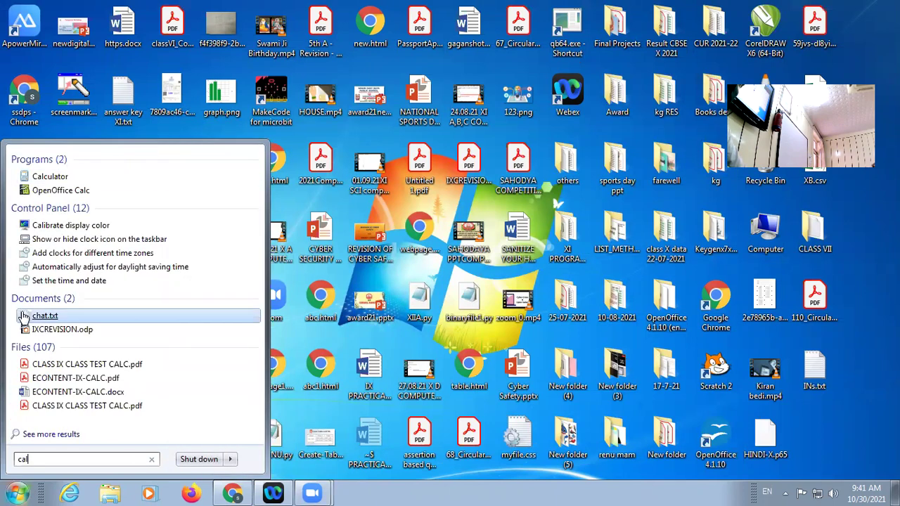
click(50, 190)
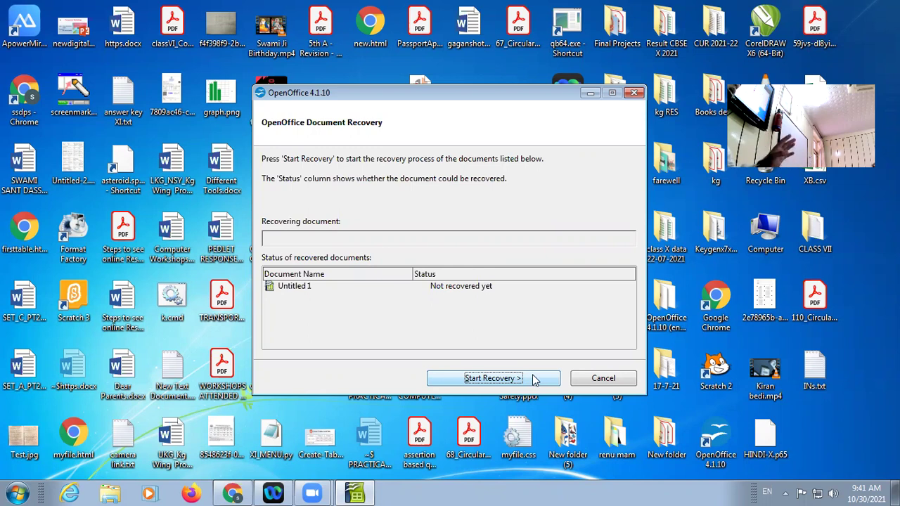
click(531, 380)
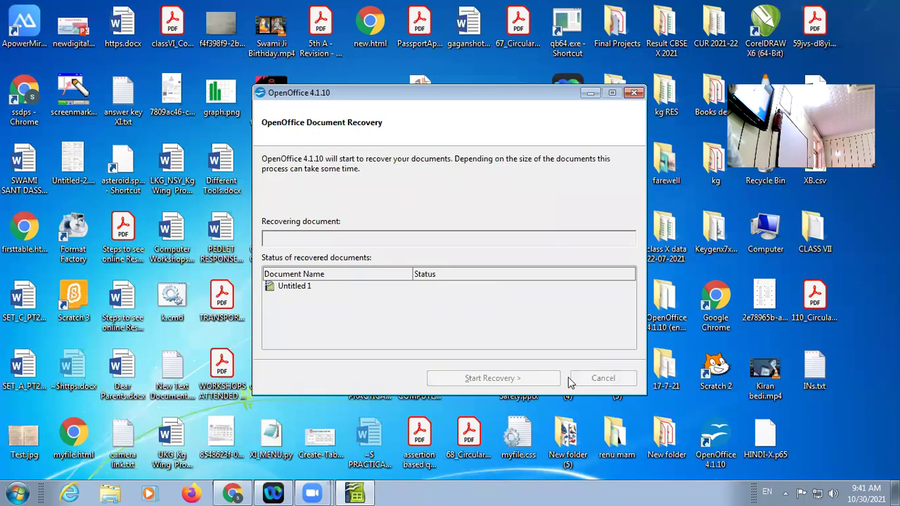
click(542, 383)
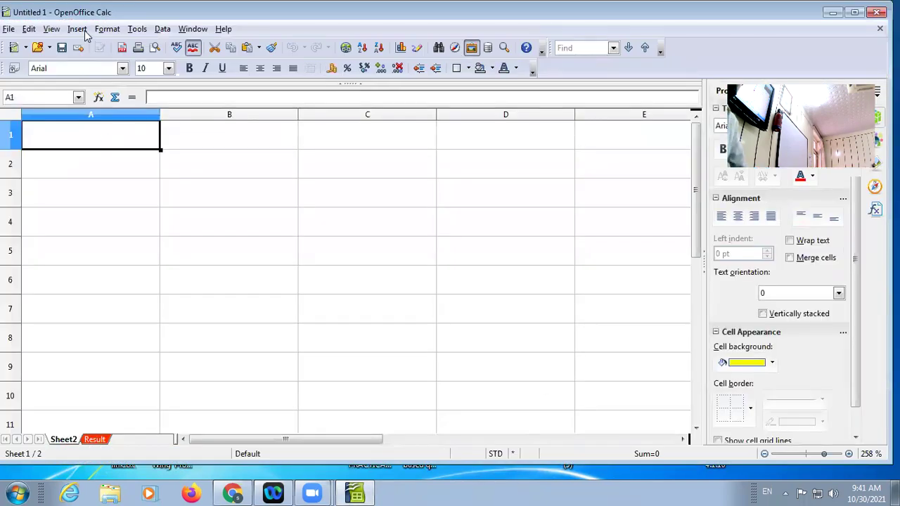
Step: Insert the desert landscape picture from a file into Sheet2
click(83, 33)
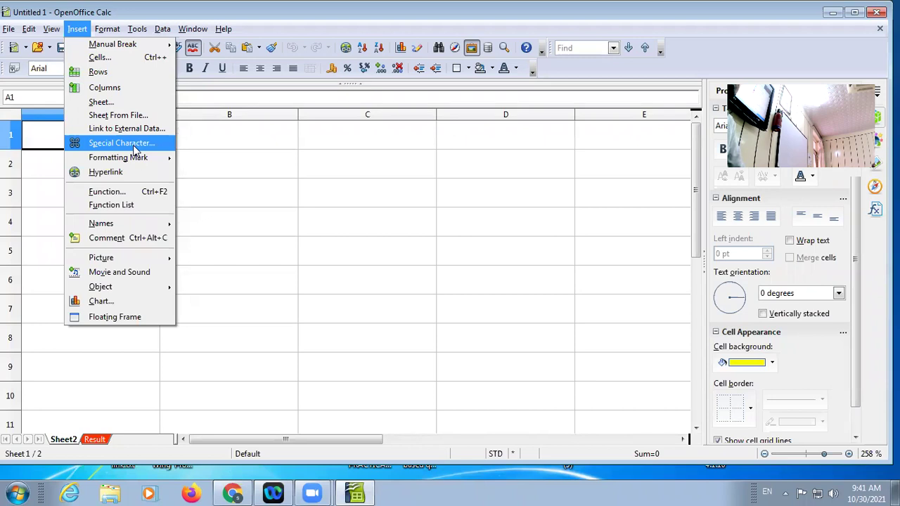
mouse_move(159, 263)
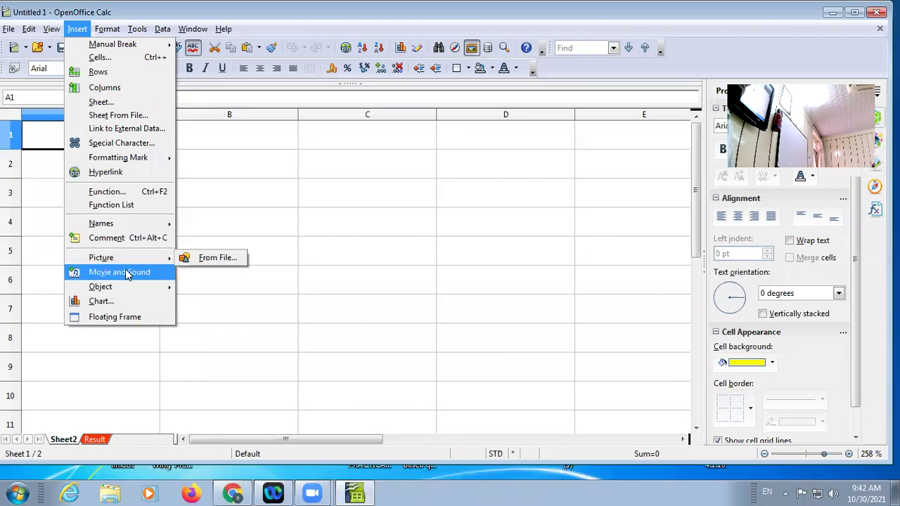
click(87, 32)
click(87, 32)
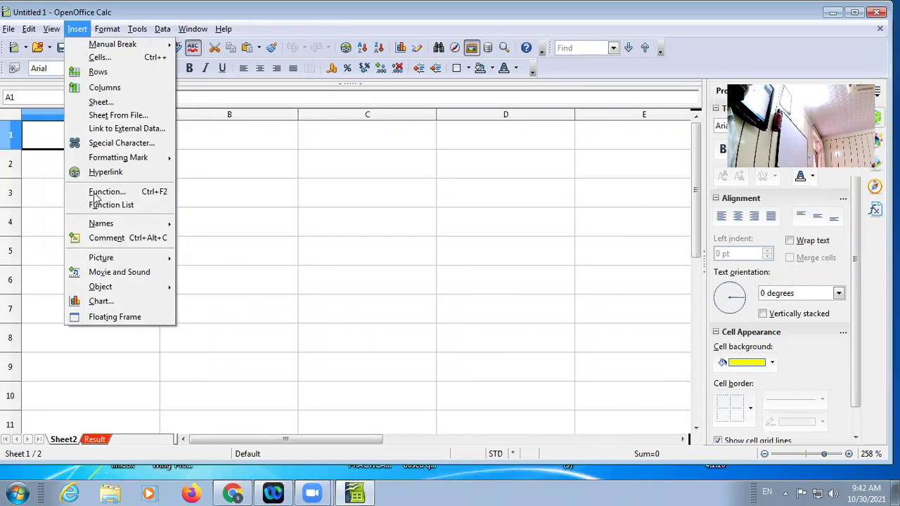
mouse_move(129, 264)
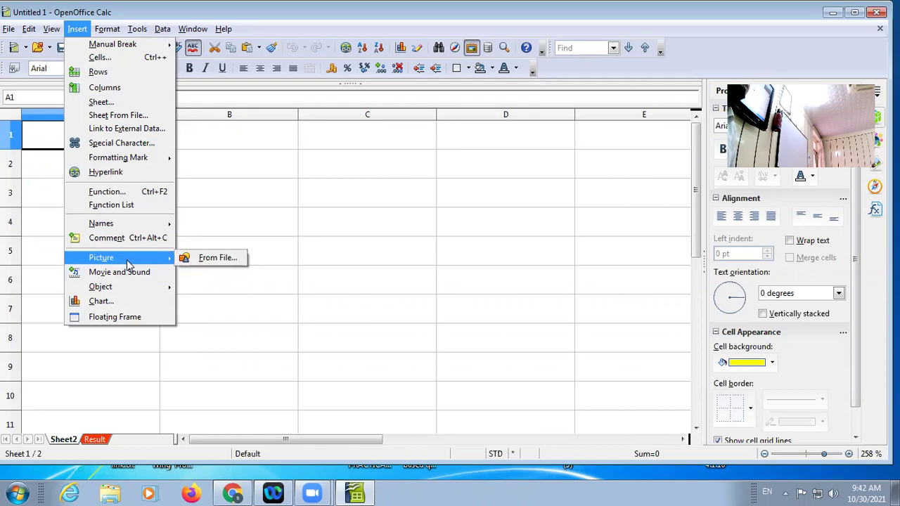
click(208, 260)
double_click(323, 238)
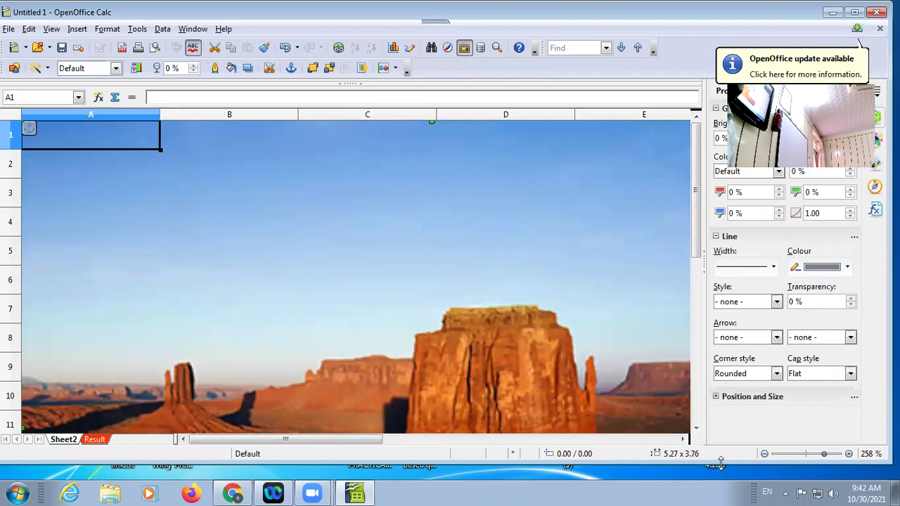
Step: Shrink the desert picture to about 3.35 x 1.98 and place it over columns A to D, starting at about row 2
click(798, 453)
drag(276, 302, 104, 217)
drag(72, 164, 380, 229)
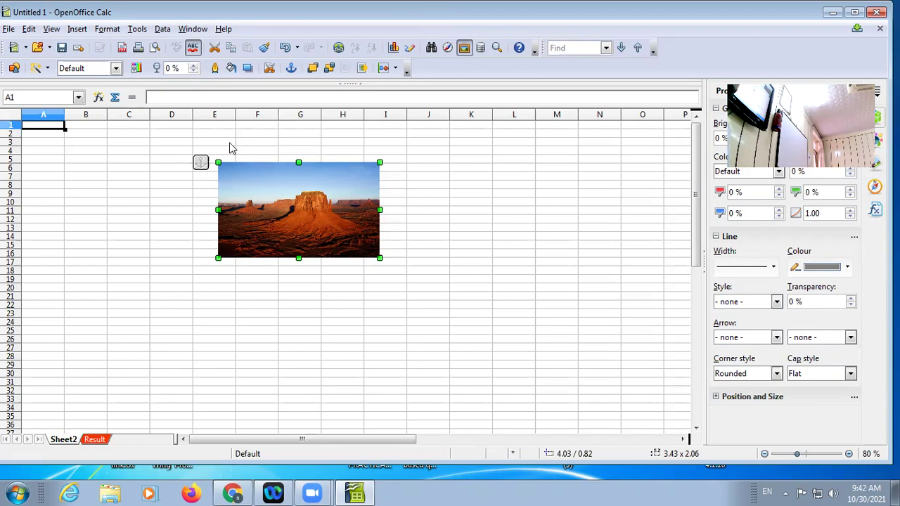
drag(269, 195, 89, 163)
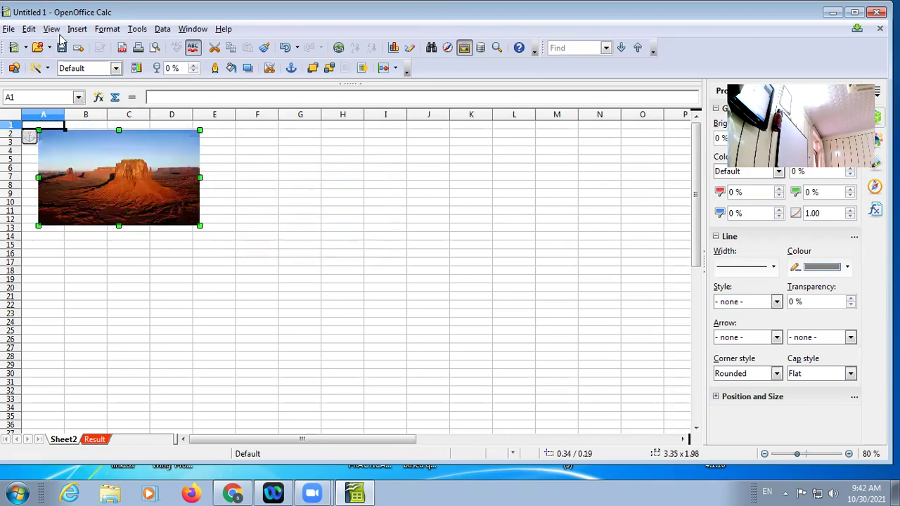
click(74, 30)
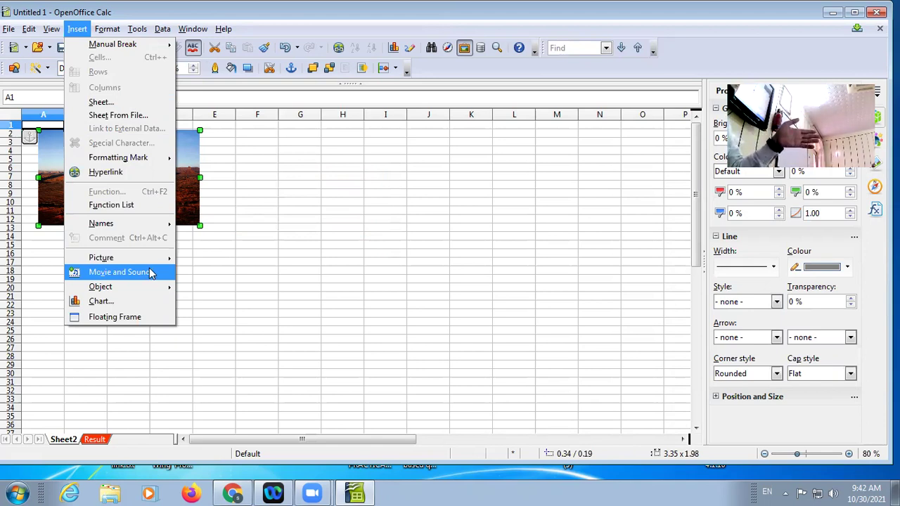
mouse_move(150, 258)
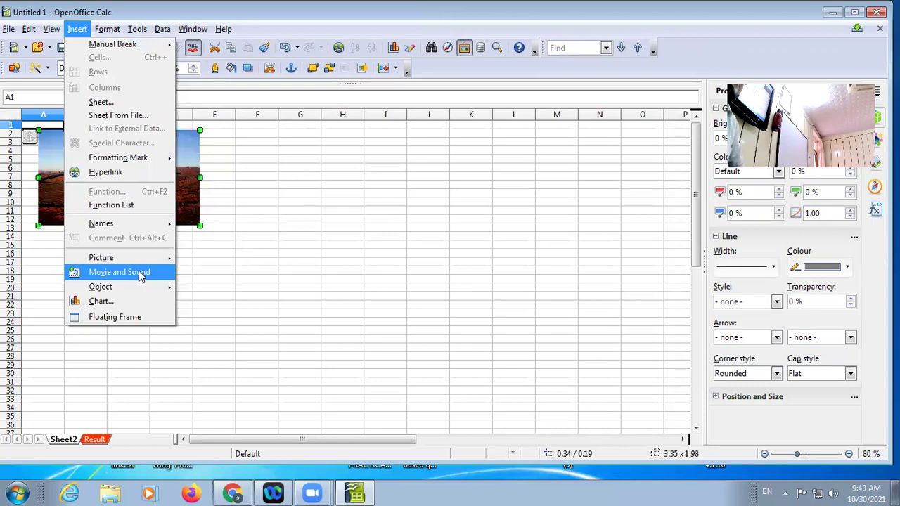
click(577, 275)
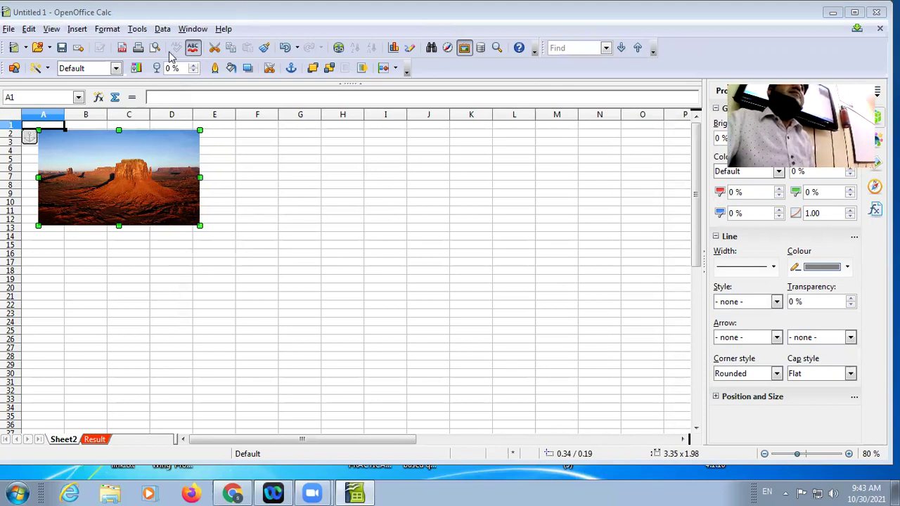
click(76, 28)
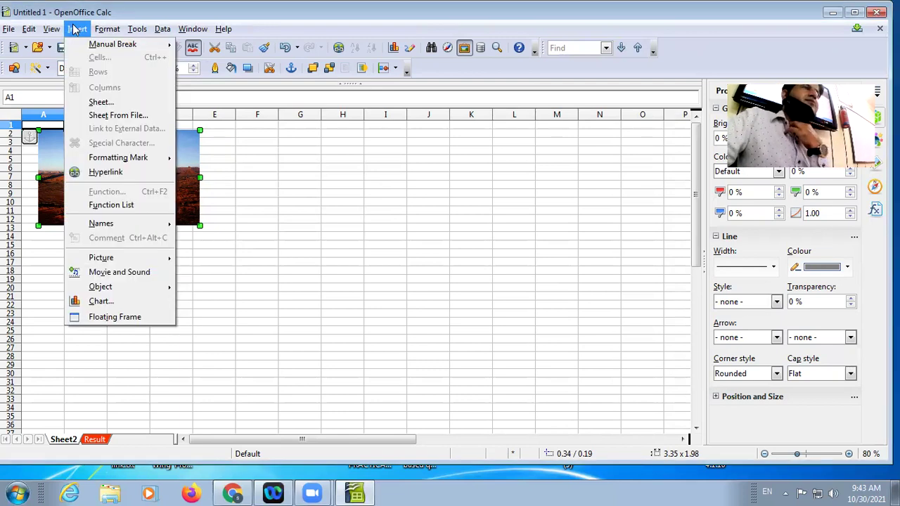
mouse_move(51, 29)
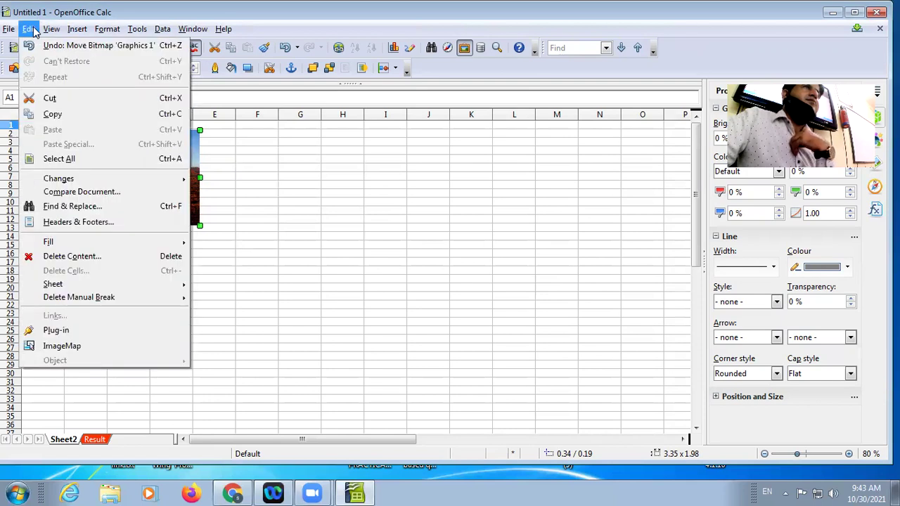
click(334, 174)
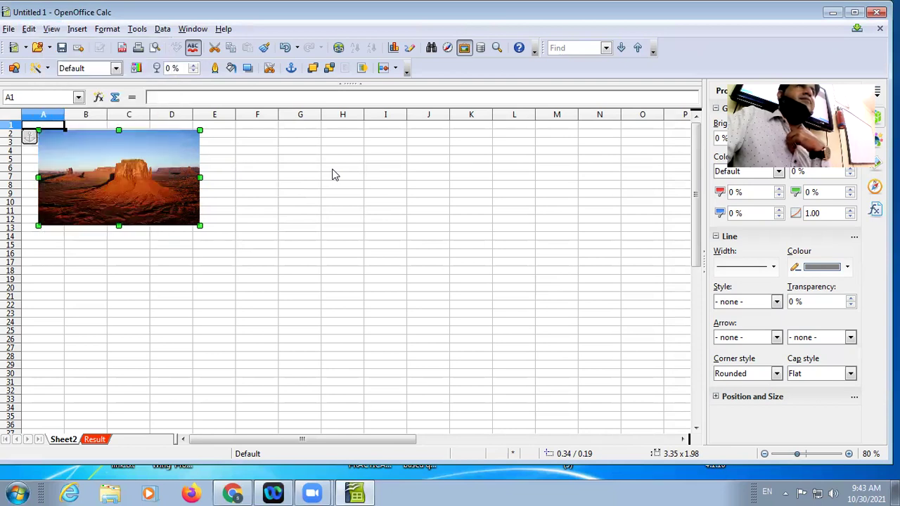
Step: Move the desert picture down Sheet2 to cover about rows 10 to 20
drag(179, 205, 181, 271)
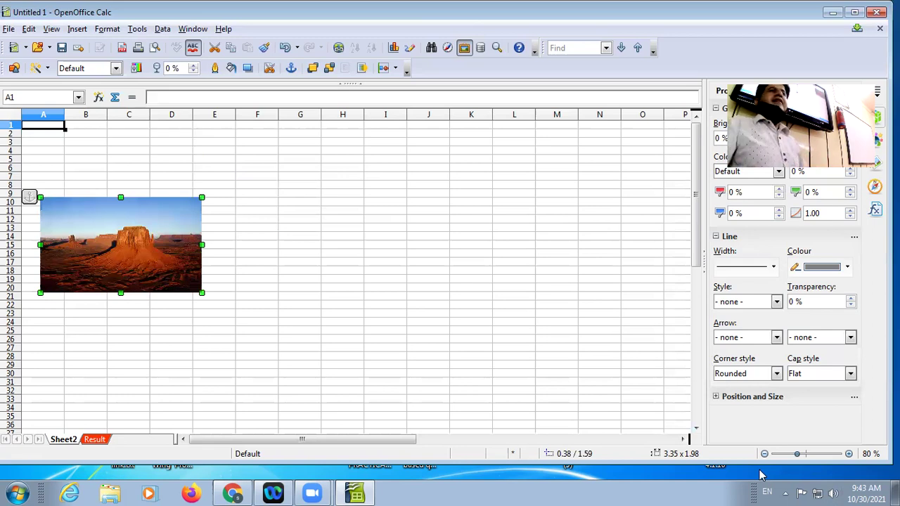
Step: Delete the desert picture from Sheet2
click(805, 454)
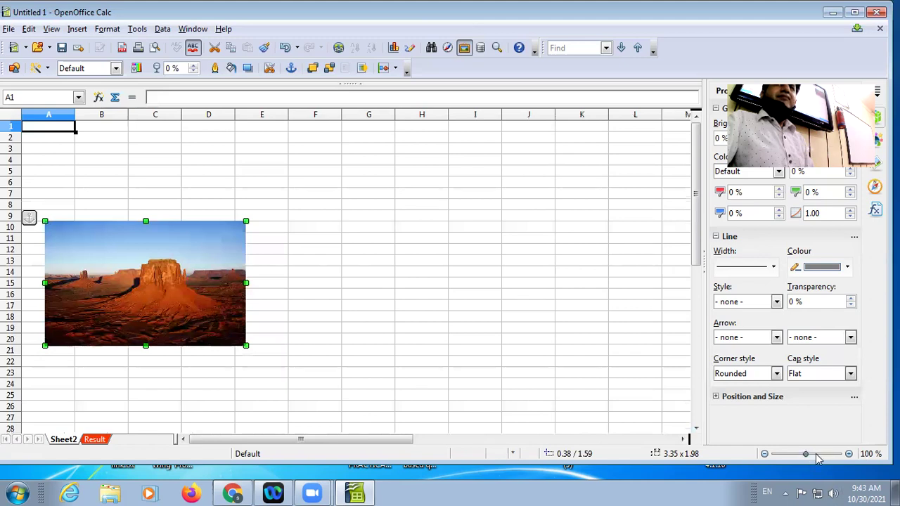
click(815, 454)
key(Delete)
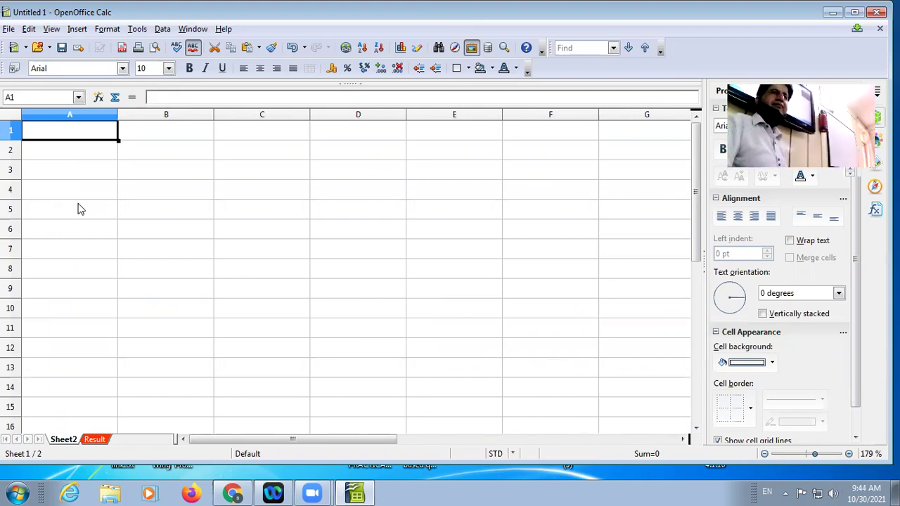
Step: Enter the column headings ROLL NO, NAME and ENG in cells A2 to C2 of Sheet2
click(260, 68)
click(83, 151)
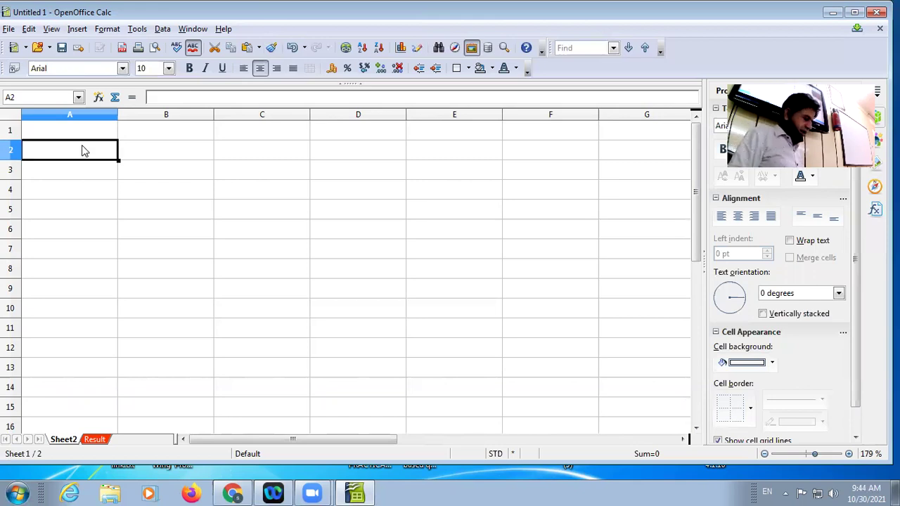
text(R)
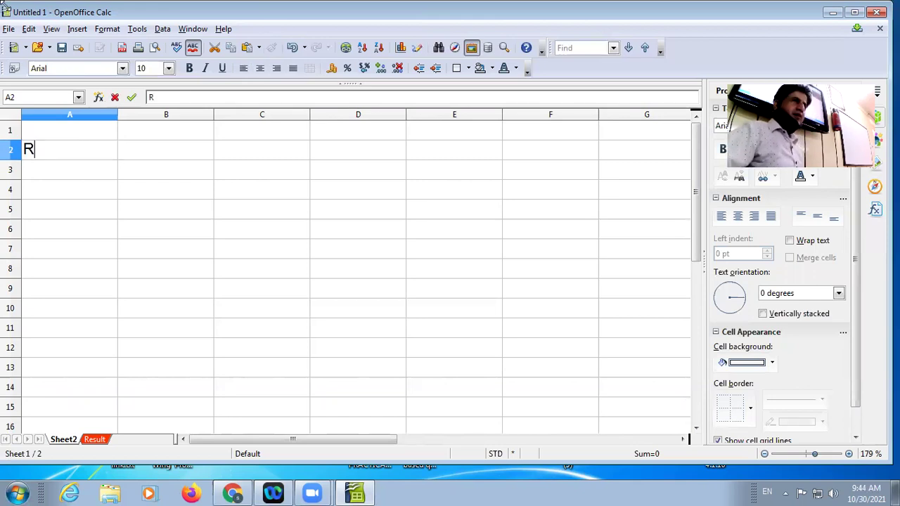
text(OLL )
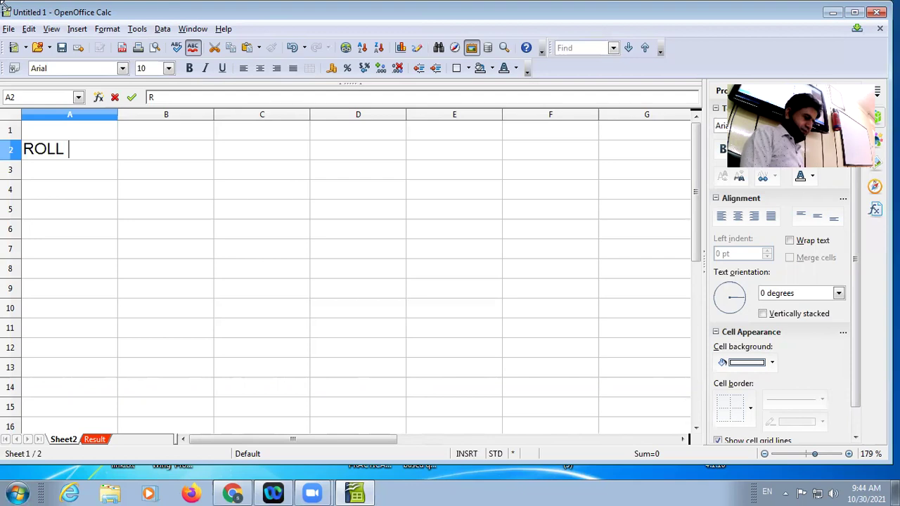
text(NO)
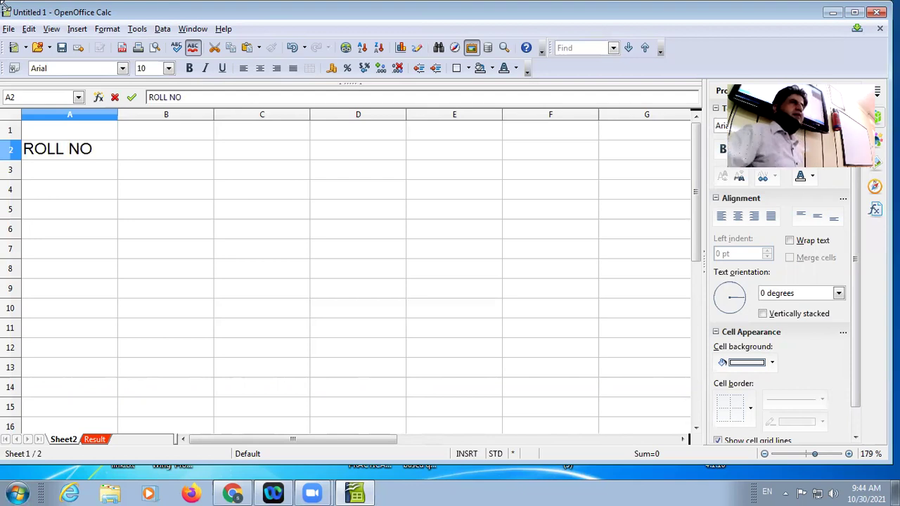
click(170, 153)
text(N)
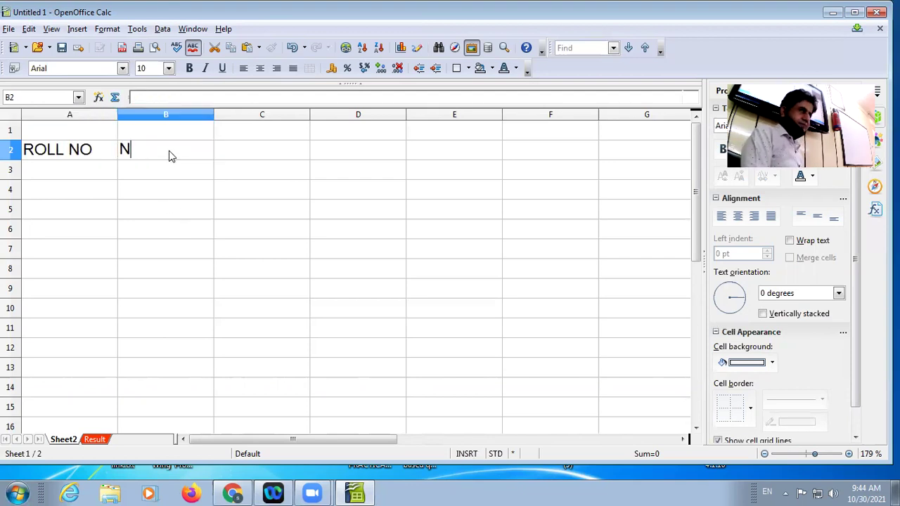
text(AME)
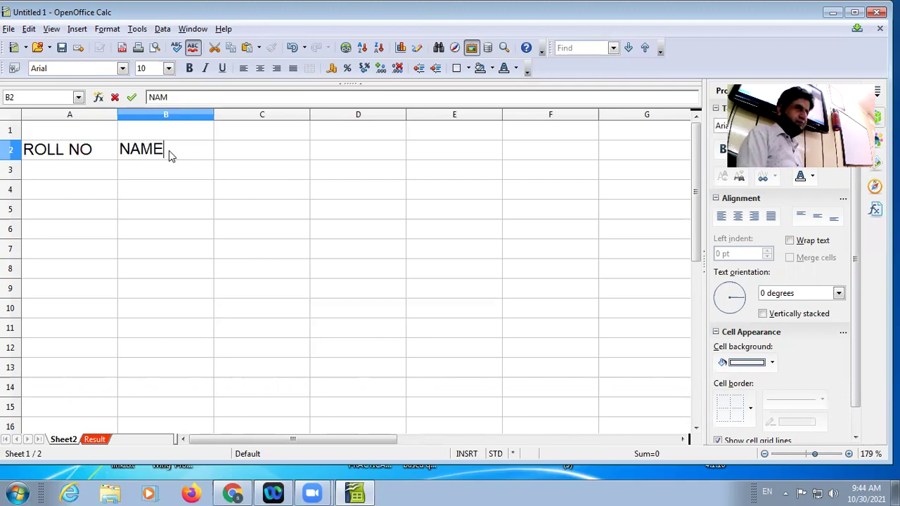
click(256, 155)
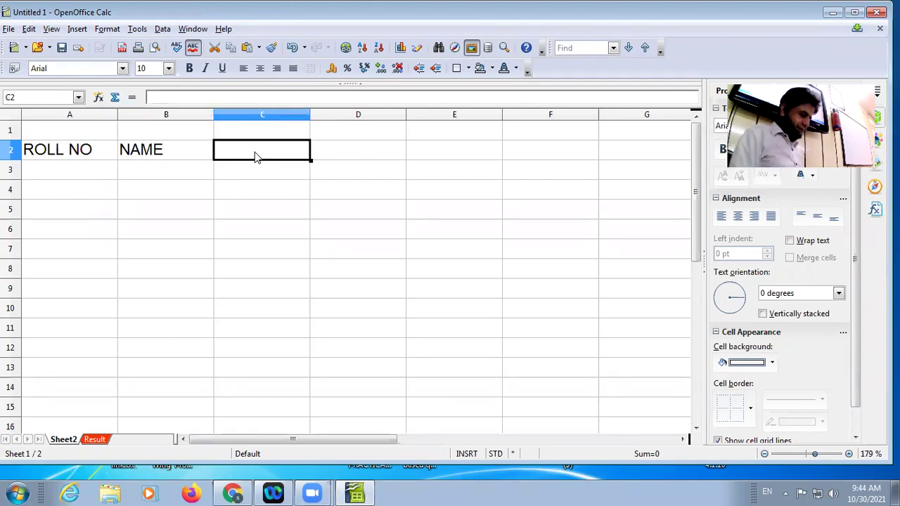
text(ENG)
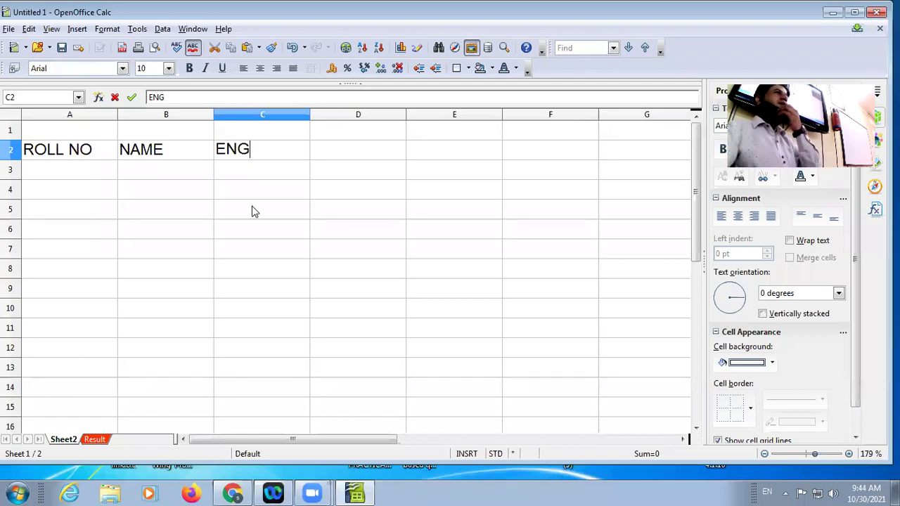
click(258, 168)
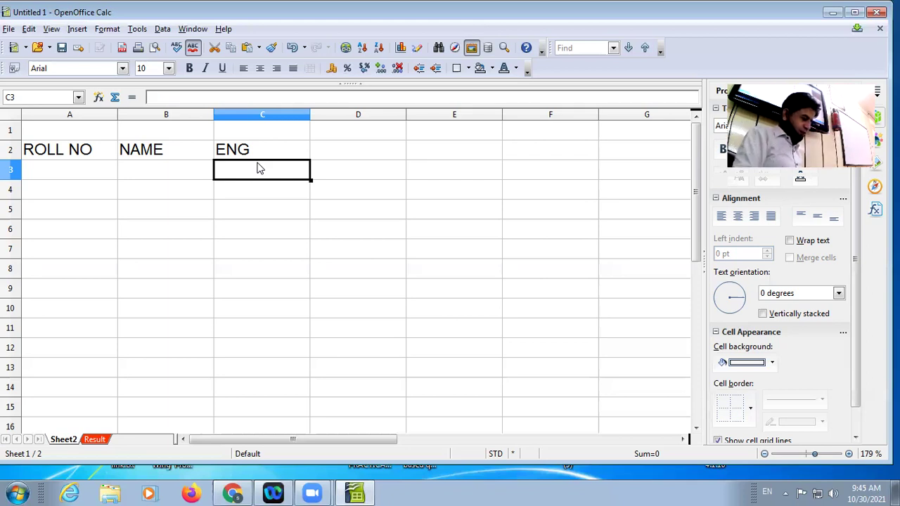
Step: Enter the roll numbers 1, 2 and 3 in cells A3 to A5
click(79, 171)
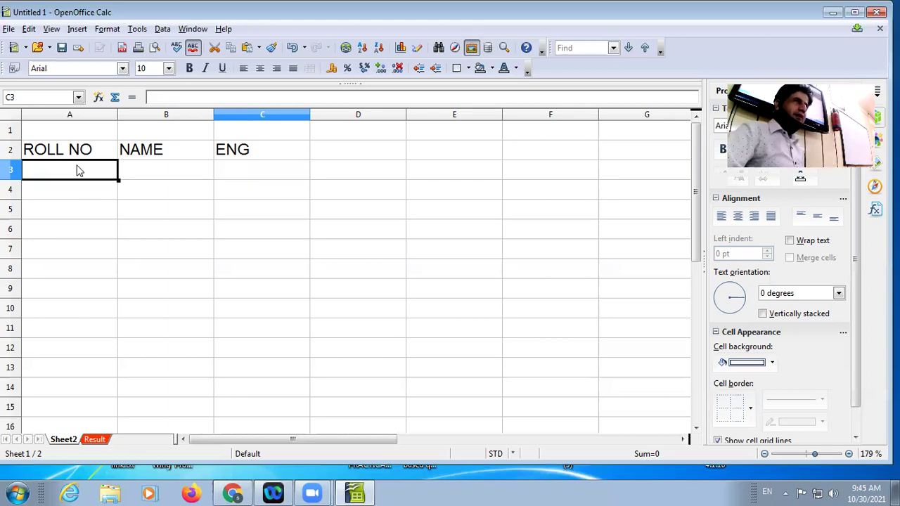
text(1)
key(Return)
text(2)
key(Return)
text(3)
Step: Enter the three students' first names in cells B3 to B5 under the NAME heading
click(146, 173)
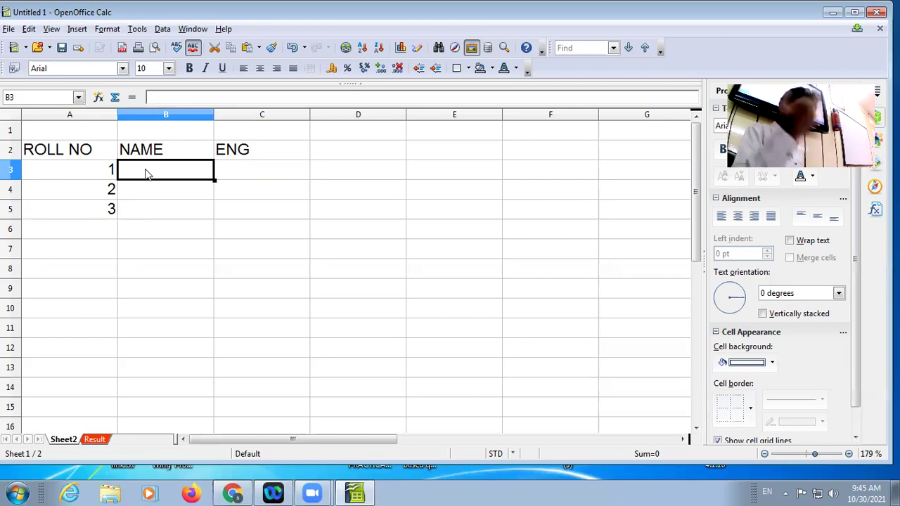
text(Amrit)
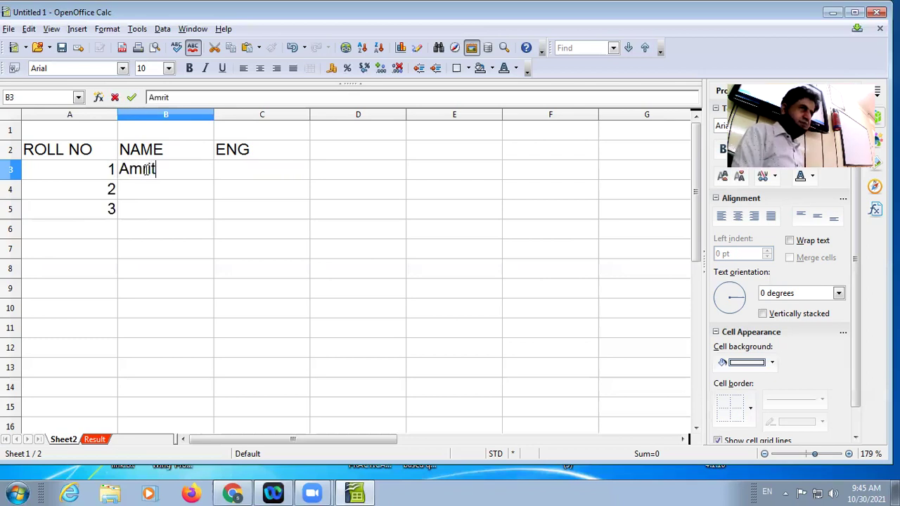
key(Return)
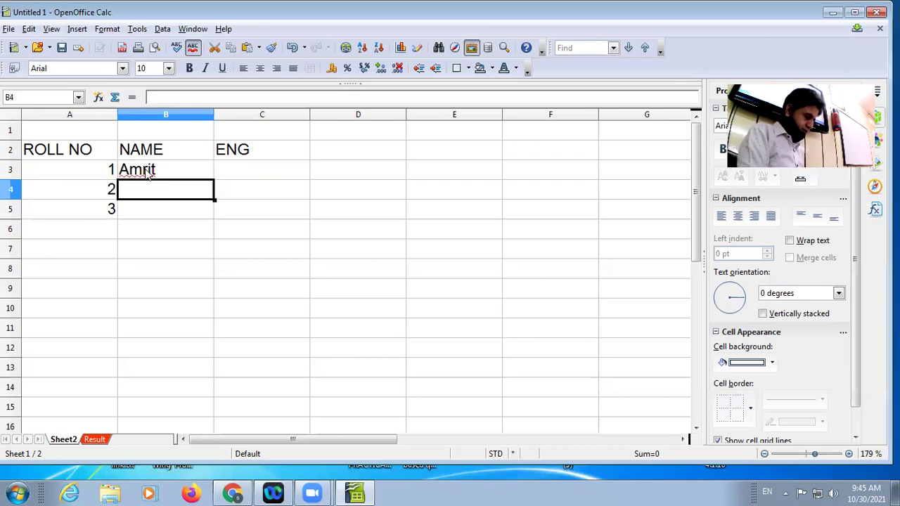
text(B)
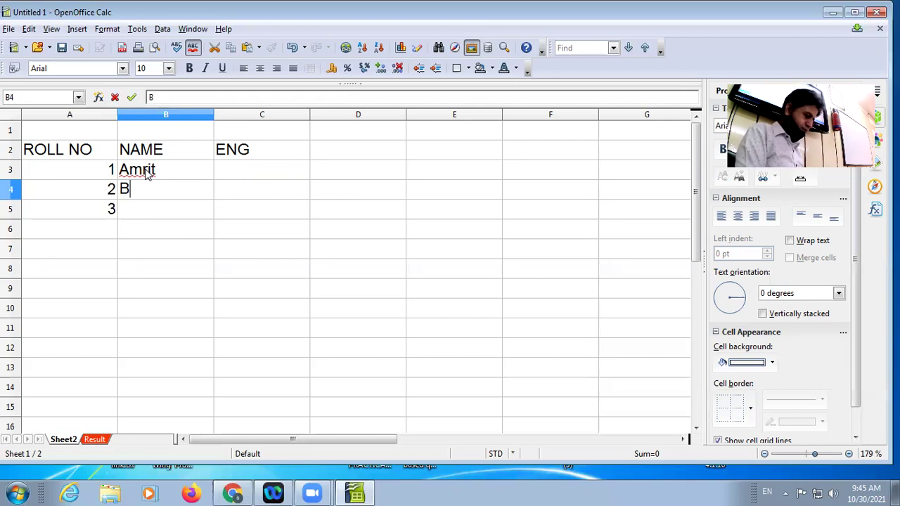
key(BackSpace)
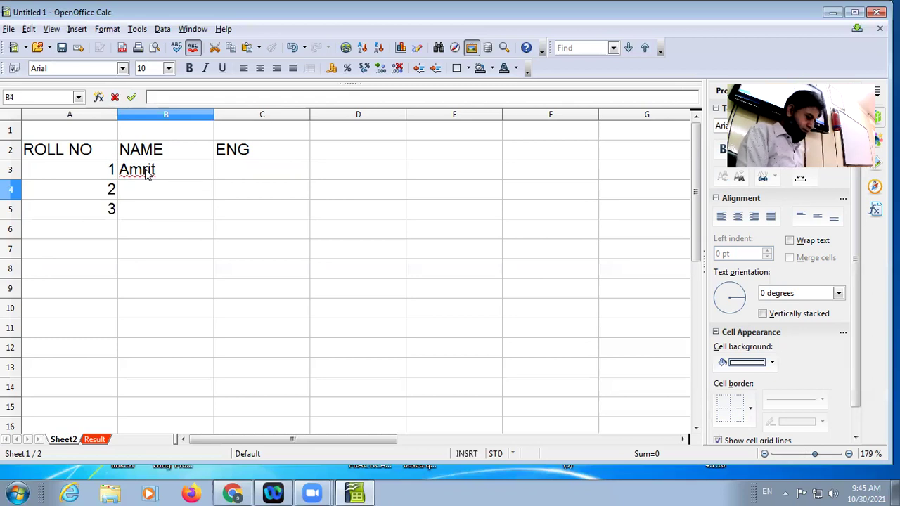
text(CHand)
key(BackSpace)
key(BackSpace)
key(BackSpace)
key(BackSpace)
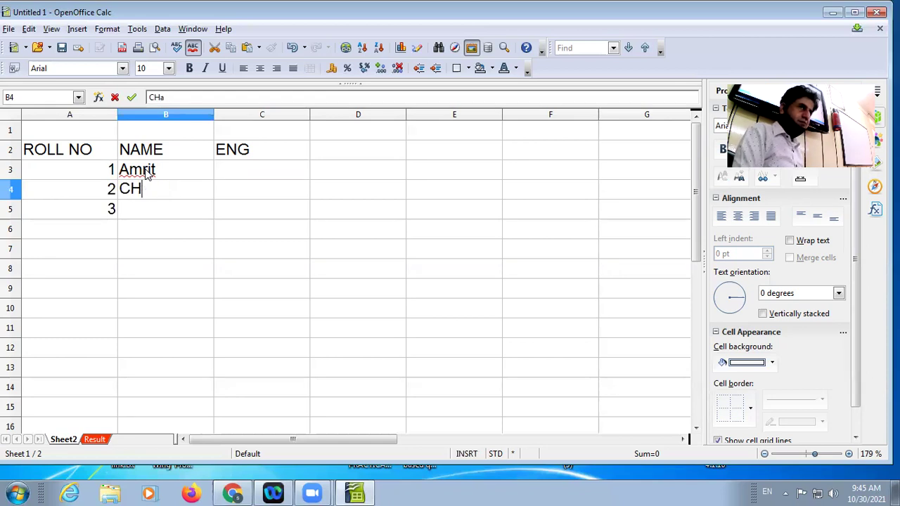
text(hand)
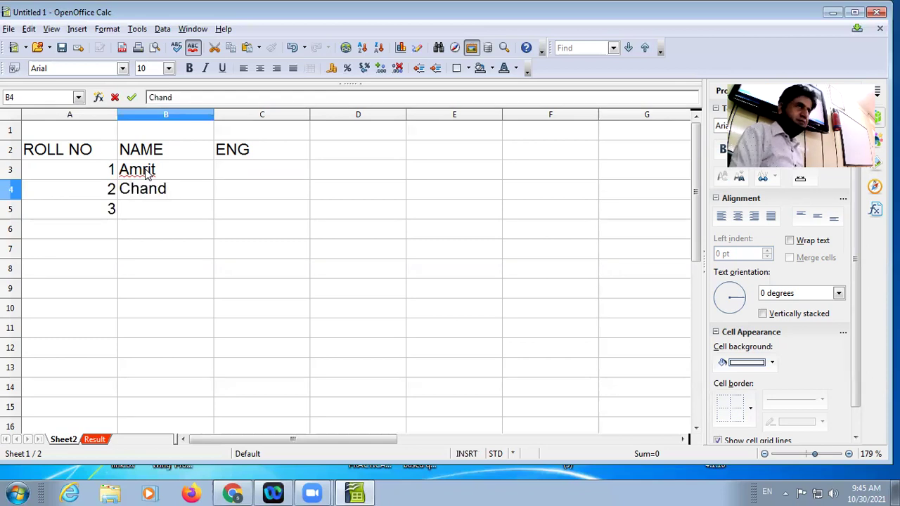
key(Return)
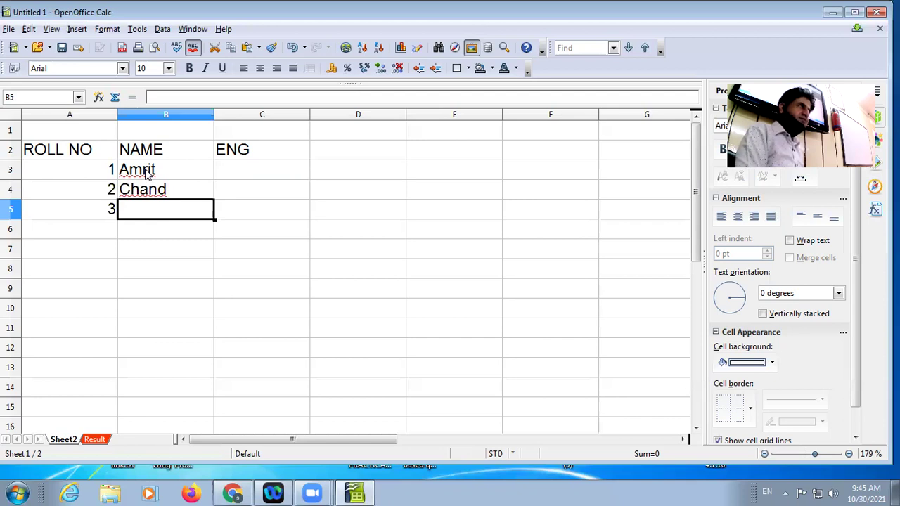
text(Jatin)
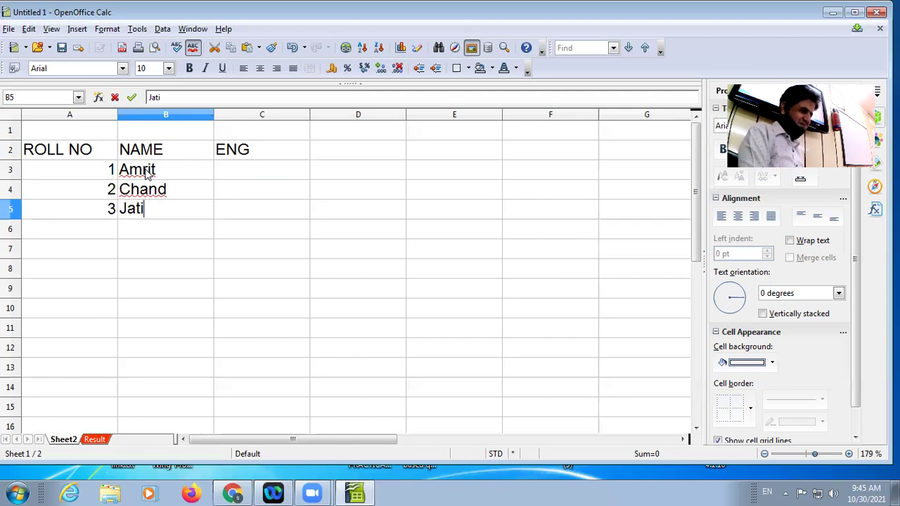
click(245, 173)
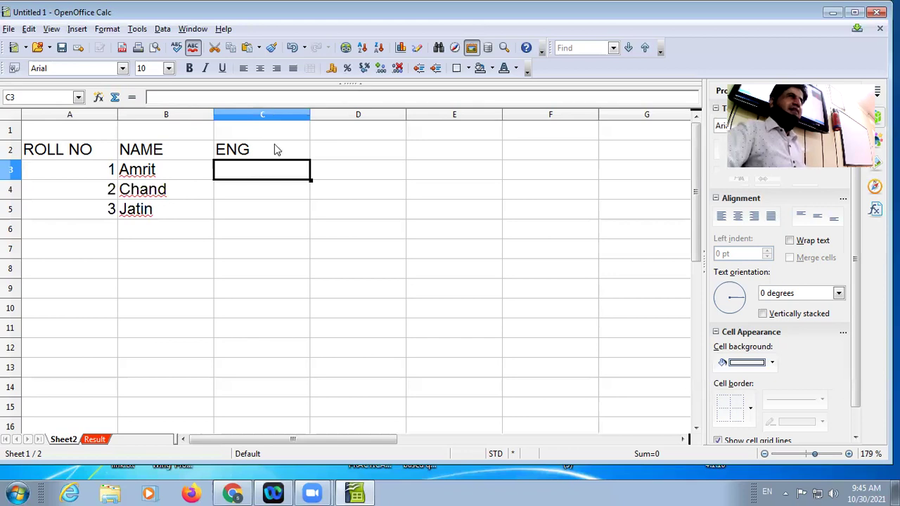
Step: Change the English marks heading in cell C2 to ENG(50)
click(274, 150)
double_click(274, 150)
text(()
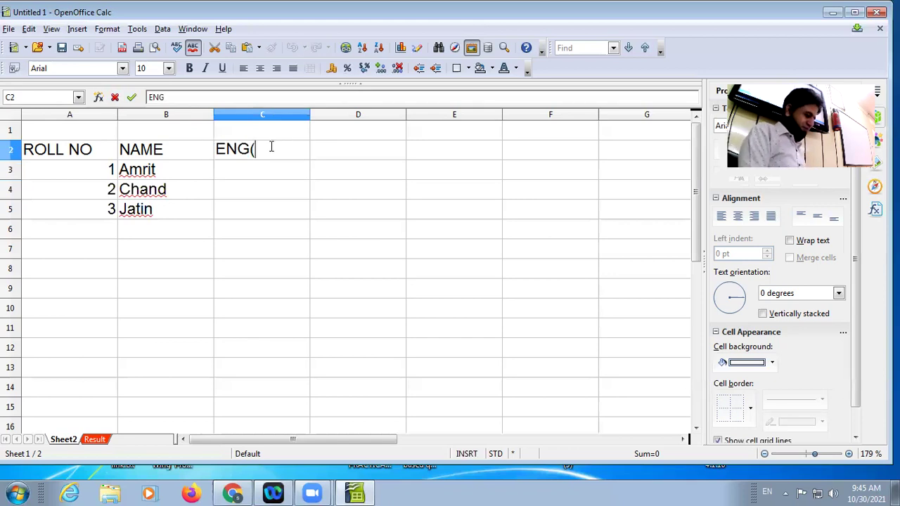
text(50z)
key(BackSpace)
text())
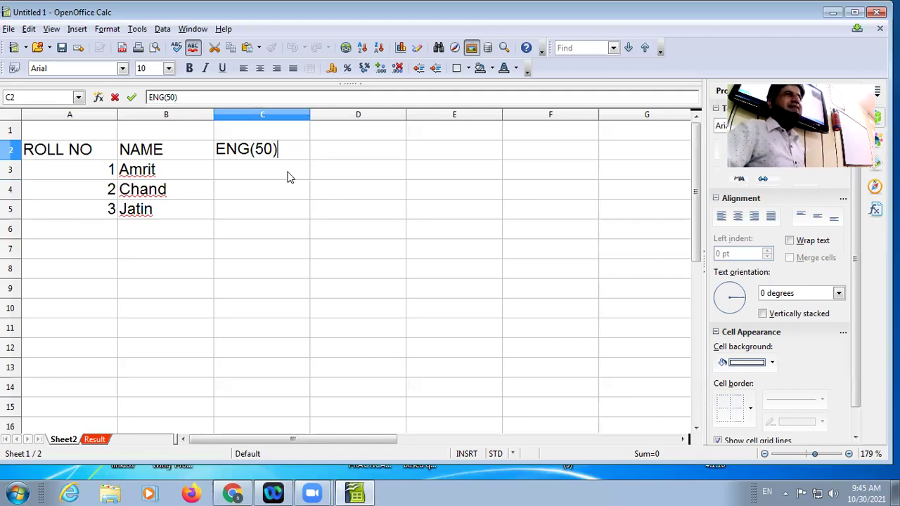
Step: Enter the English marks 45, 34 and 50 for the three students in cells C3 to C5
click(284, 175)
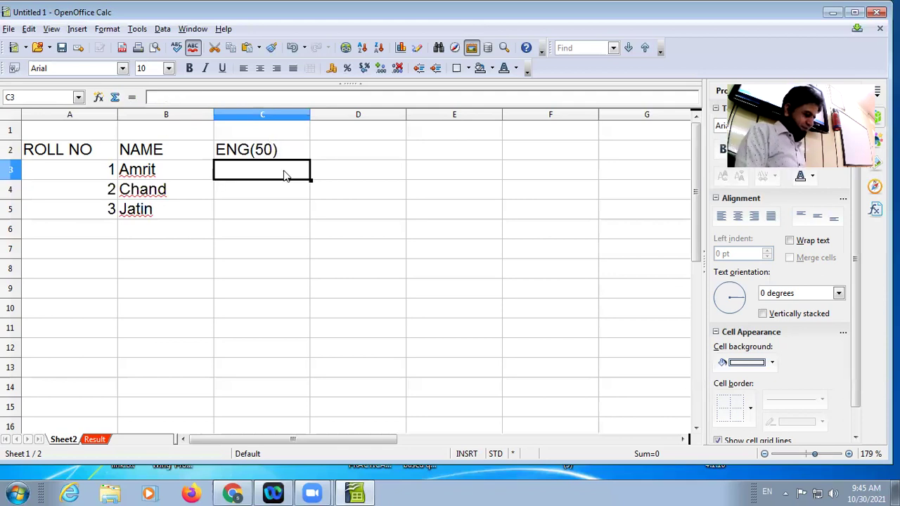
text(45)
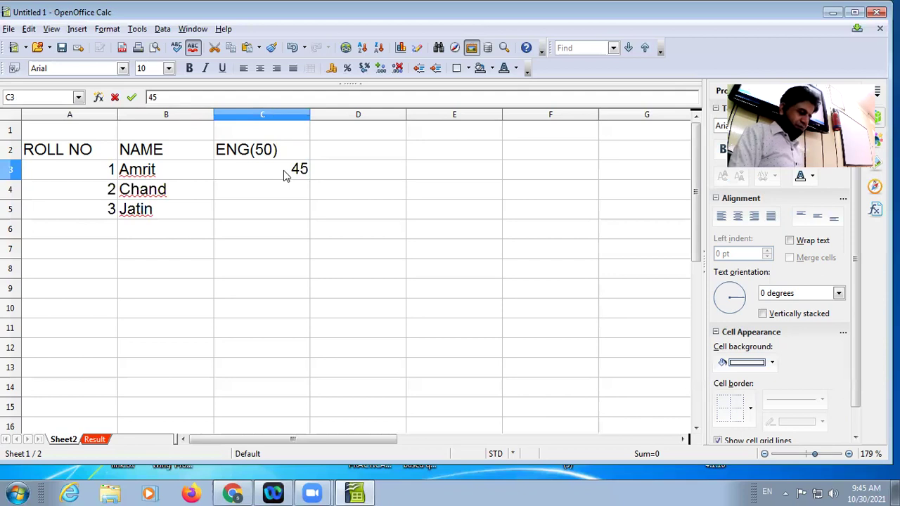
key(Return)
text(34)
key(Return)
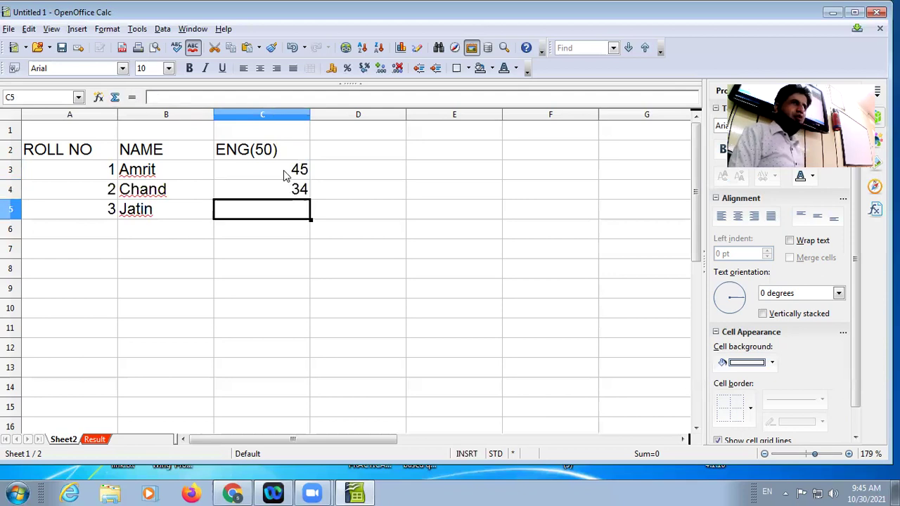
text(50)
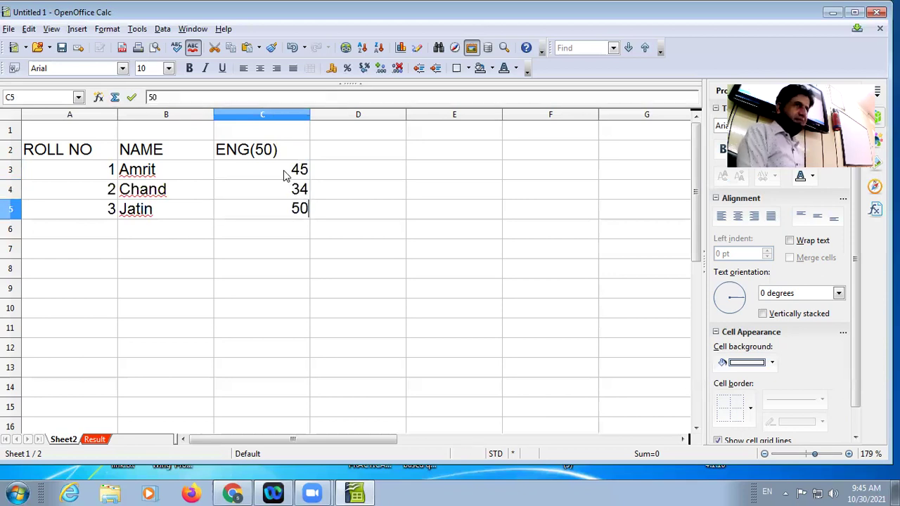
key(Return)
Step: Add the heading ENG(3) in cell D2 for the converted English marks
click(339, 155)
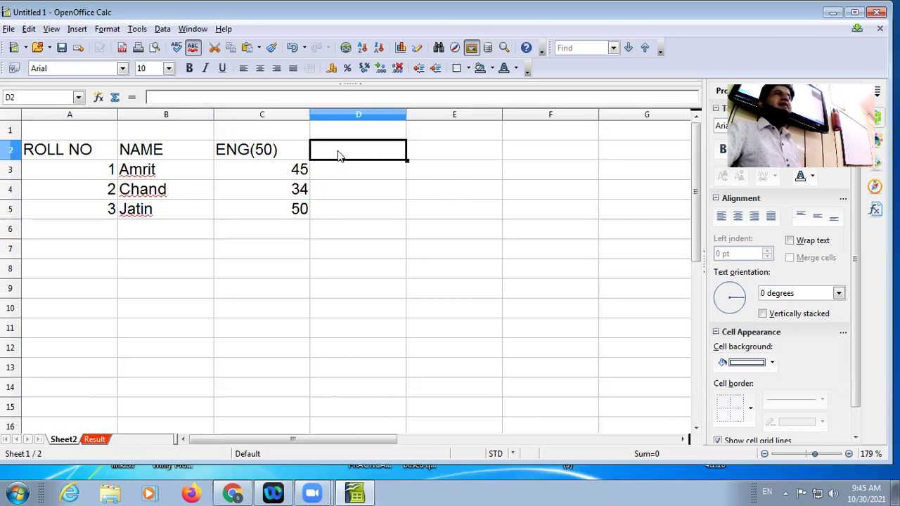
text(ENG)
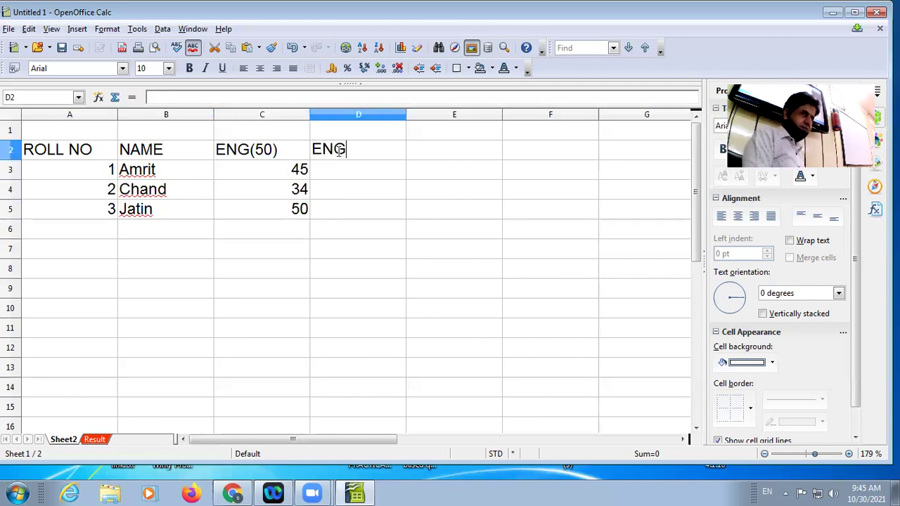
text((3))
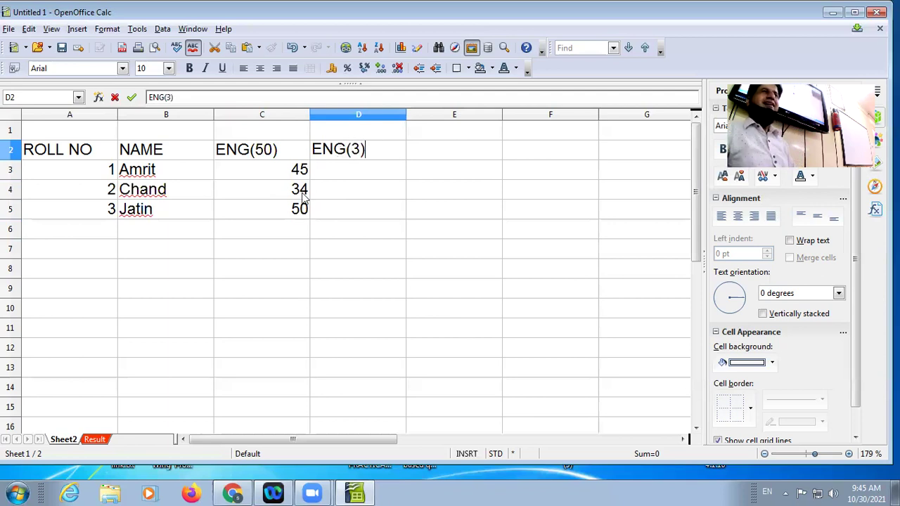
Step: Enter the conversion formula =C3/50*3 in cell D3 and fill it down to D5 for the other students
click(344, 178)
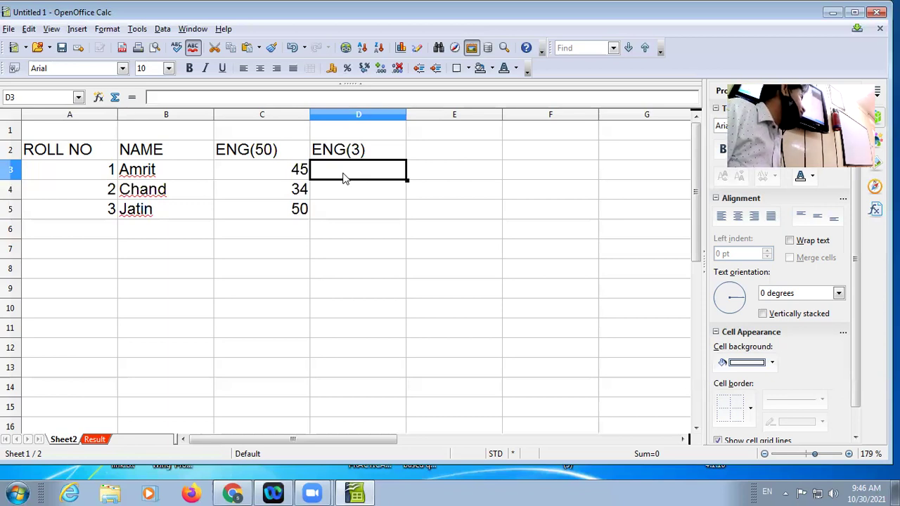
text(=)
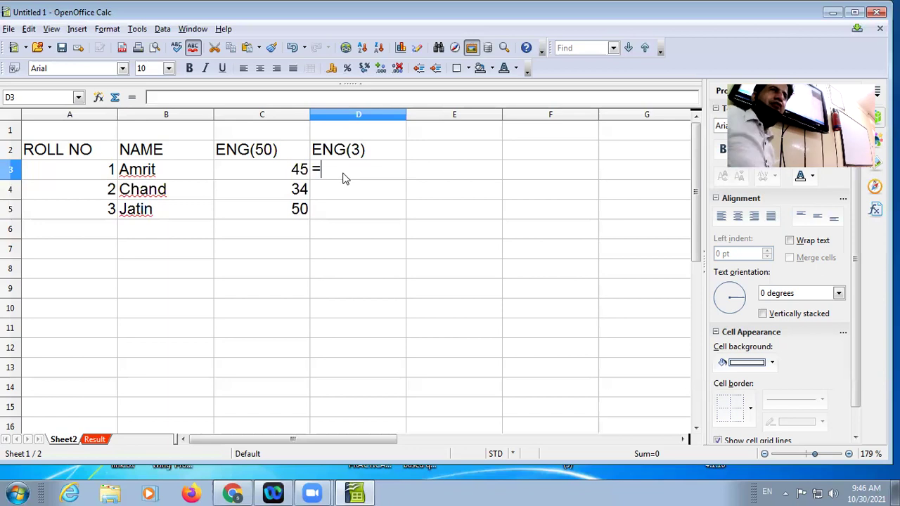
click(281, 175)
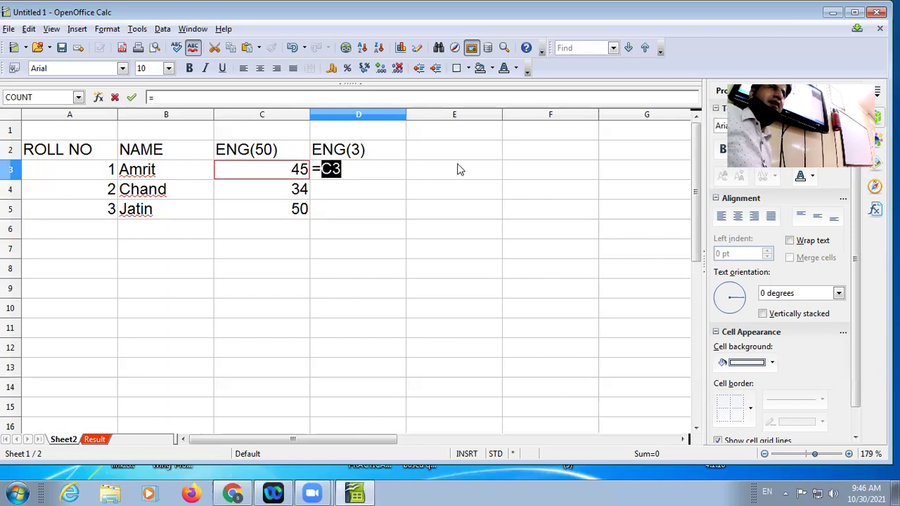
text(/)
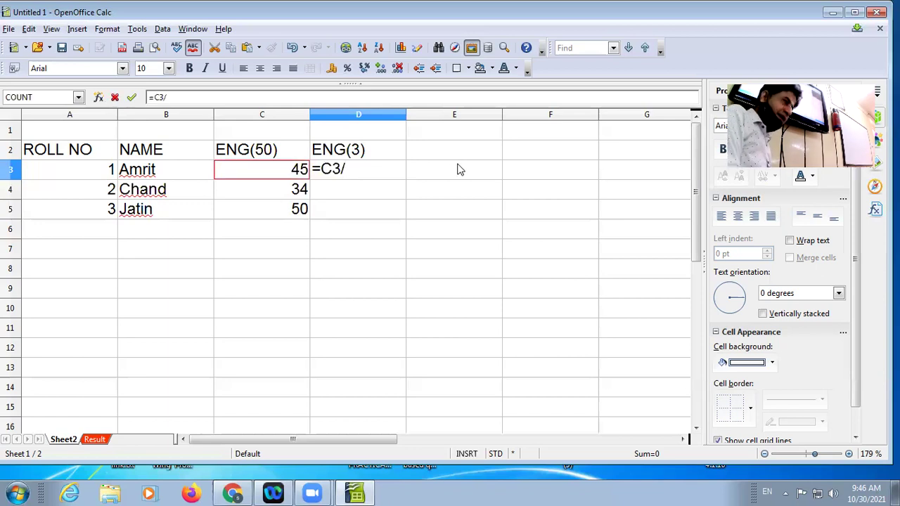
text(50*3)
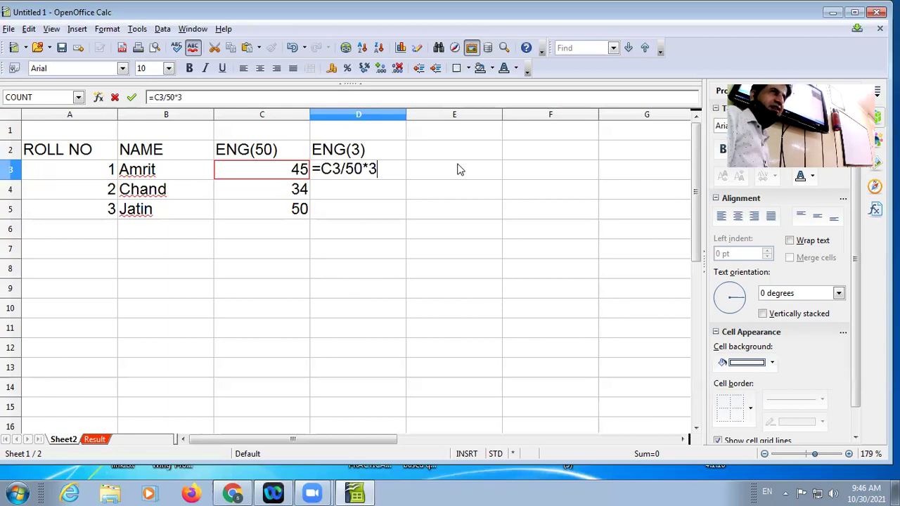
key(Return)
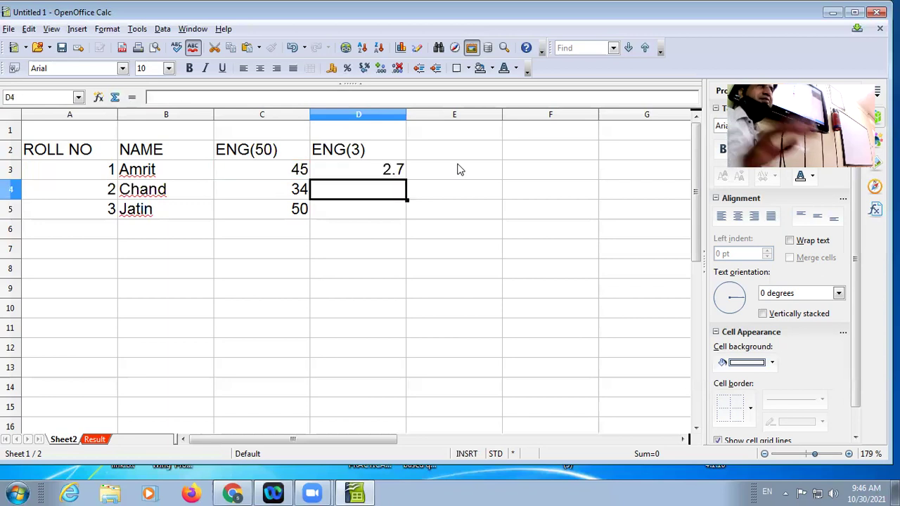
click(332, 171)
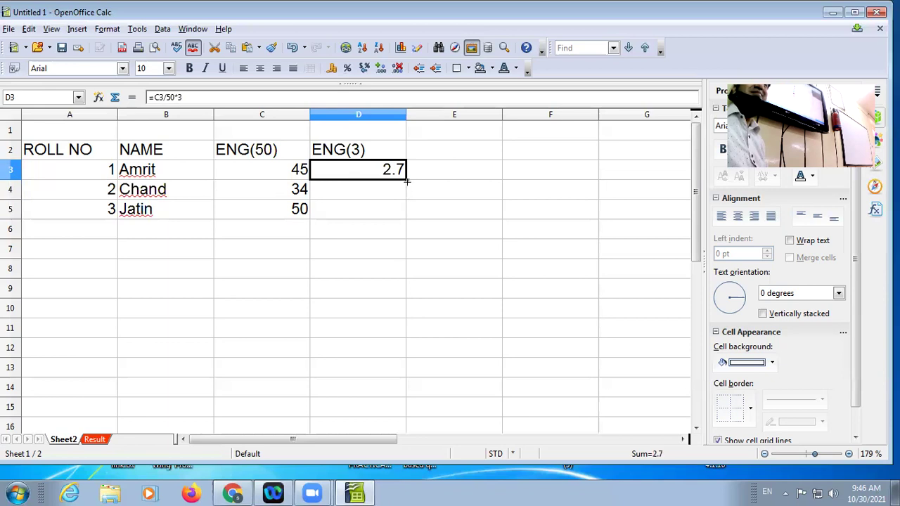
drag(406, 181, 406, 220)
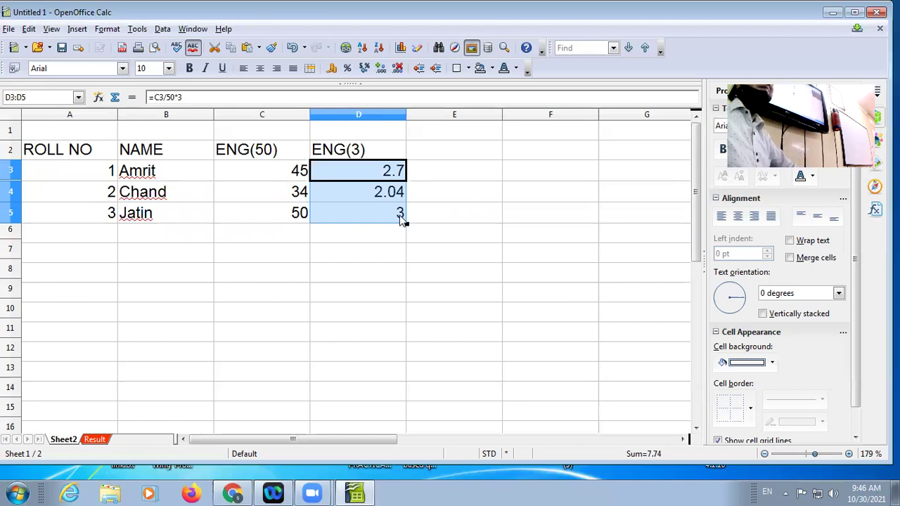
Step: Enter the title Result in cell A1 above the marks table
drag(89, 133, 370, 132)
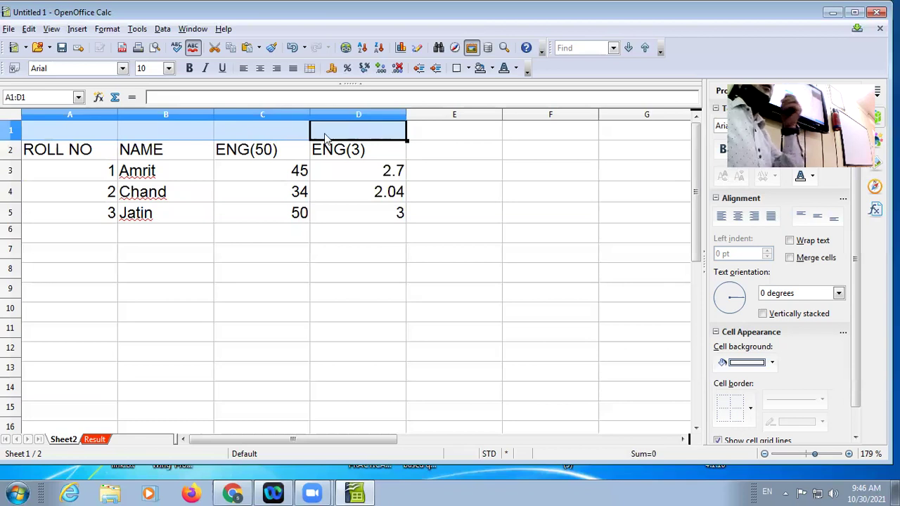
click(97, 134)
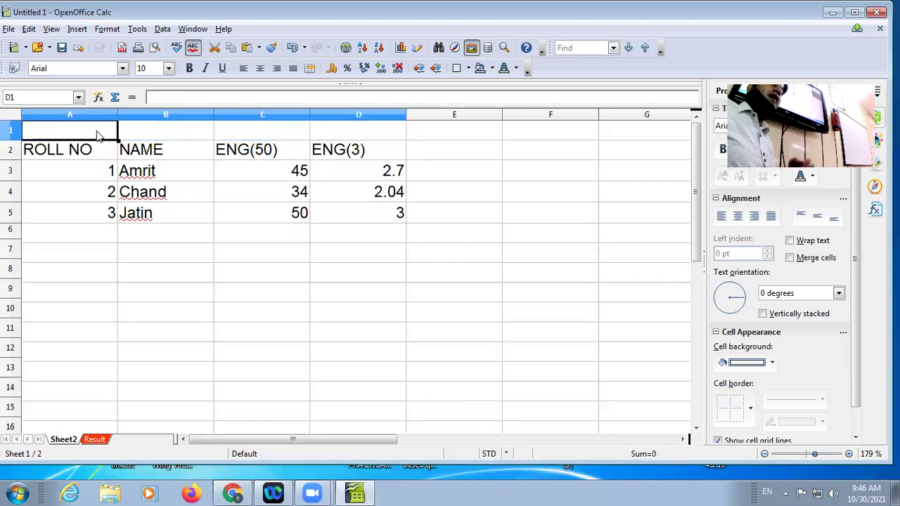
text(Result)
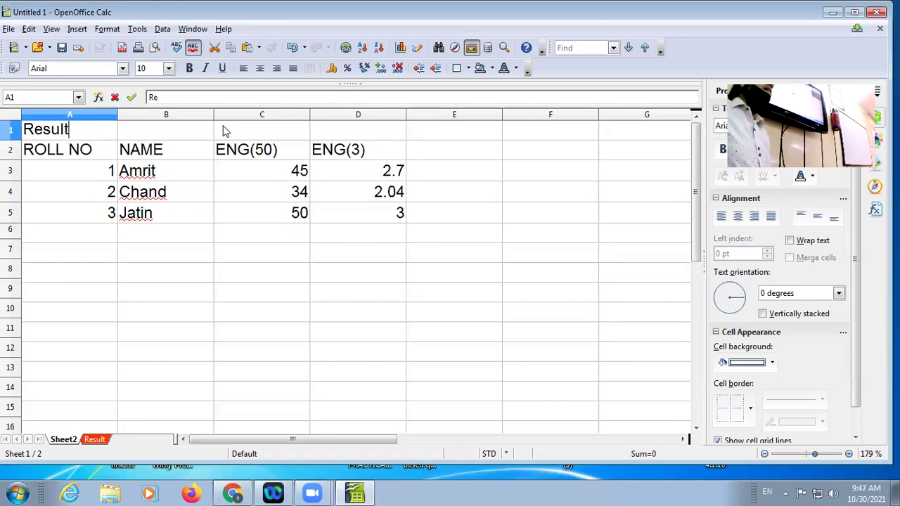
click(269, 240)
Step: Merge cells A1 to D1 across the table's width and centre the Result title horizontally
drag(98, 136, 375, 140)
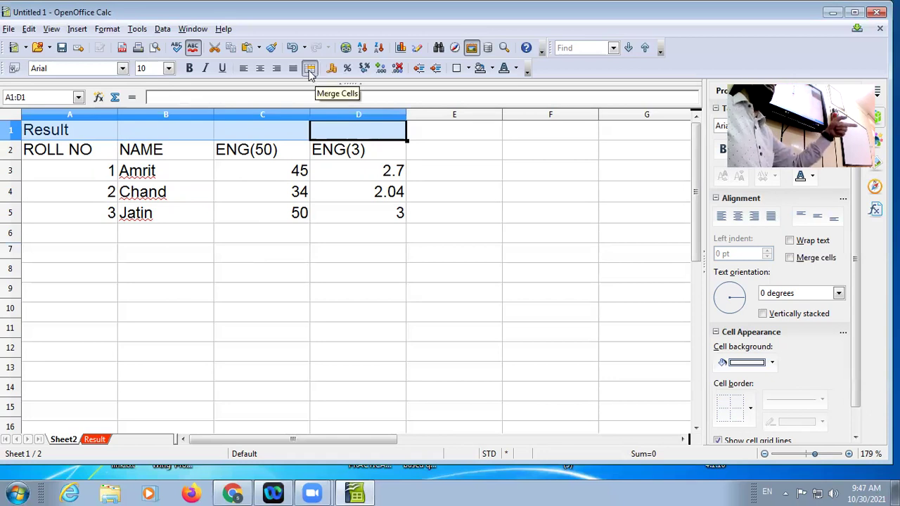
click(310, 70)
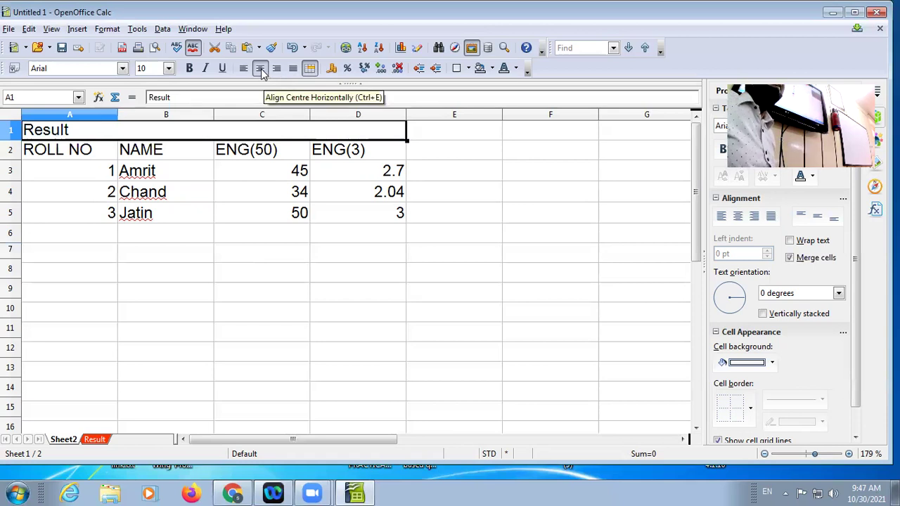
click(260, 69)
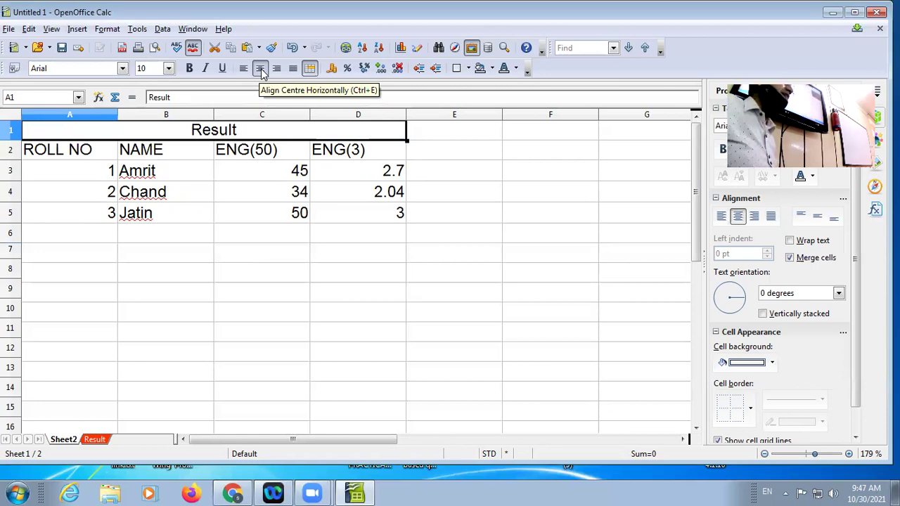
click(134, 166)
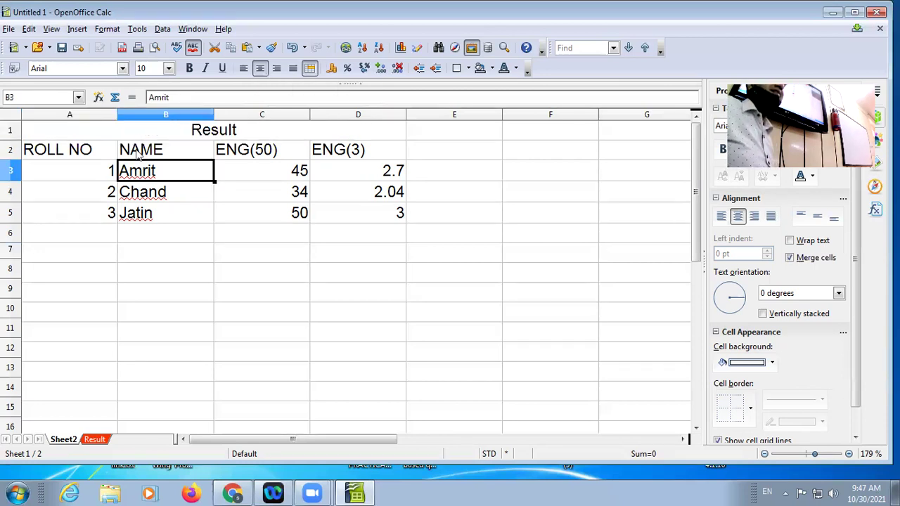
click(142, 134)
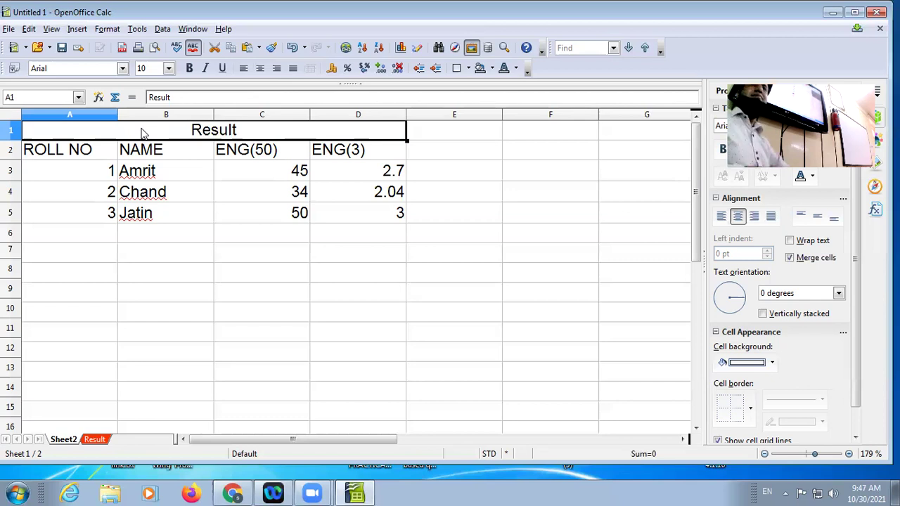